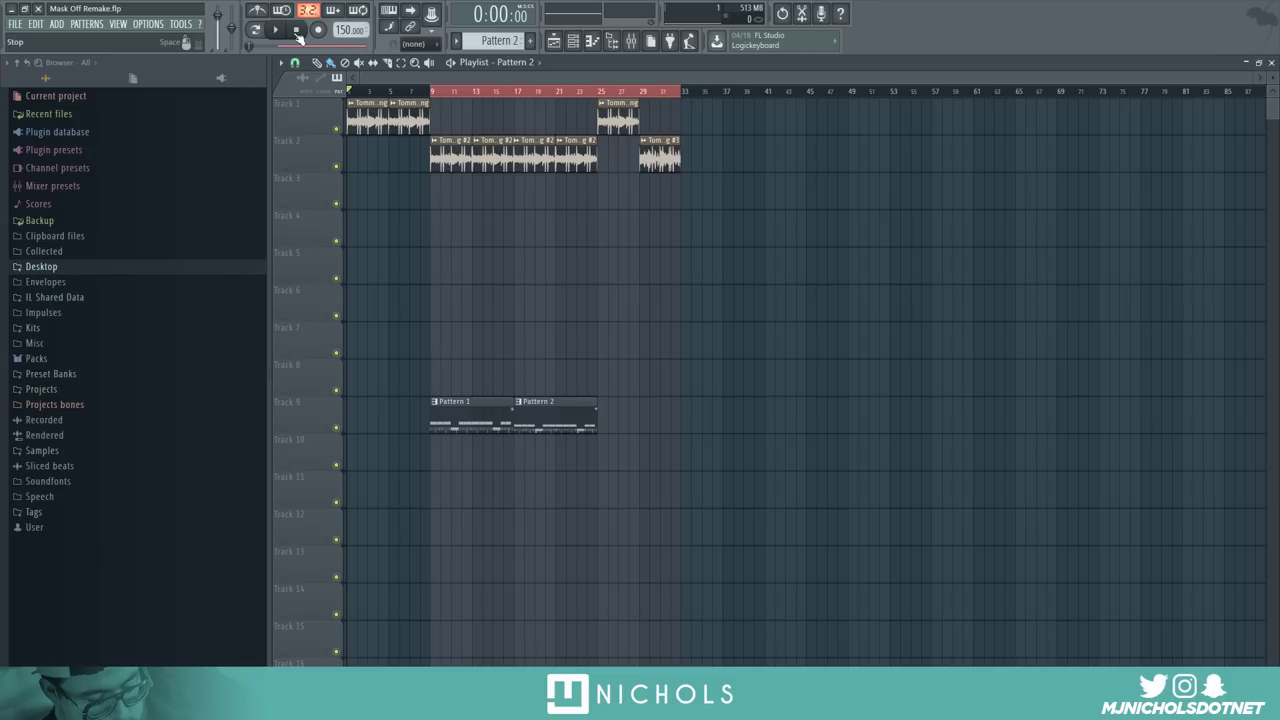
Select every existing Playlist clip and shift them right to clear the song start
scroll(571, 349, "up", 2)
left_click_drag(344, 128, 1160, 548)
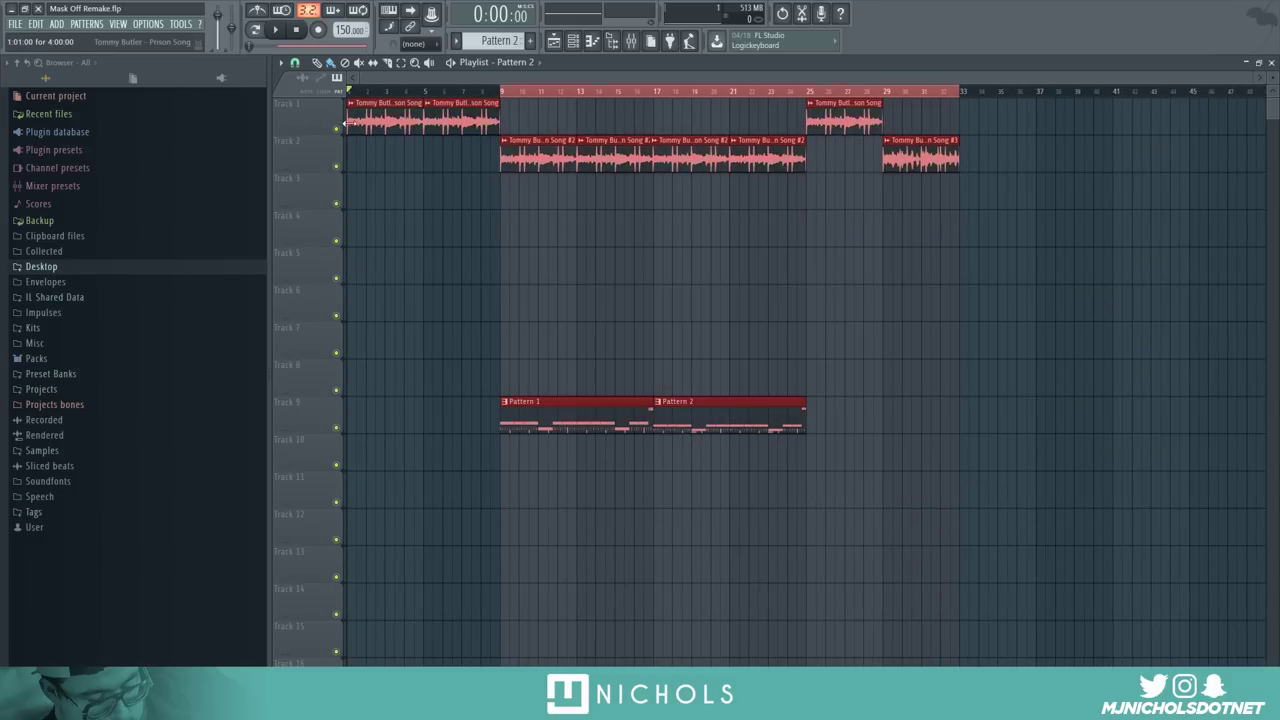
left_click_drag(385, 120, 1215, 126)
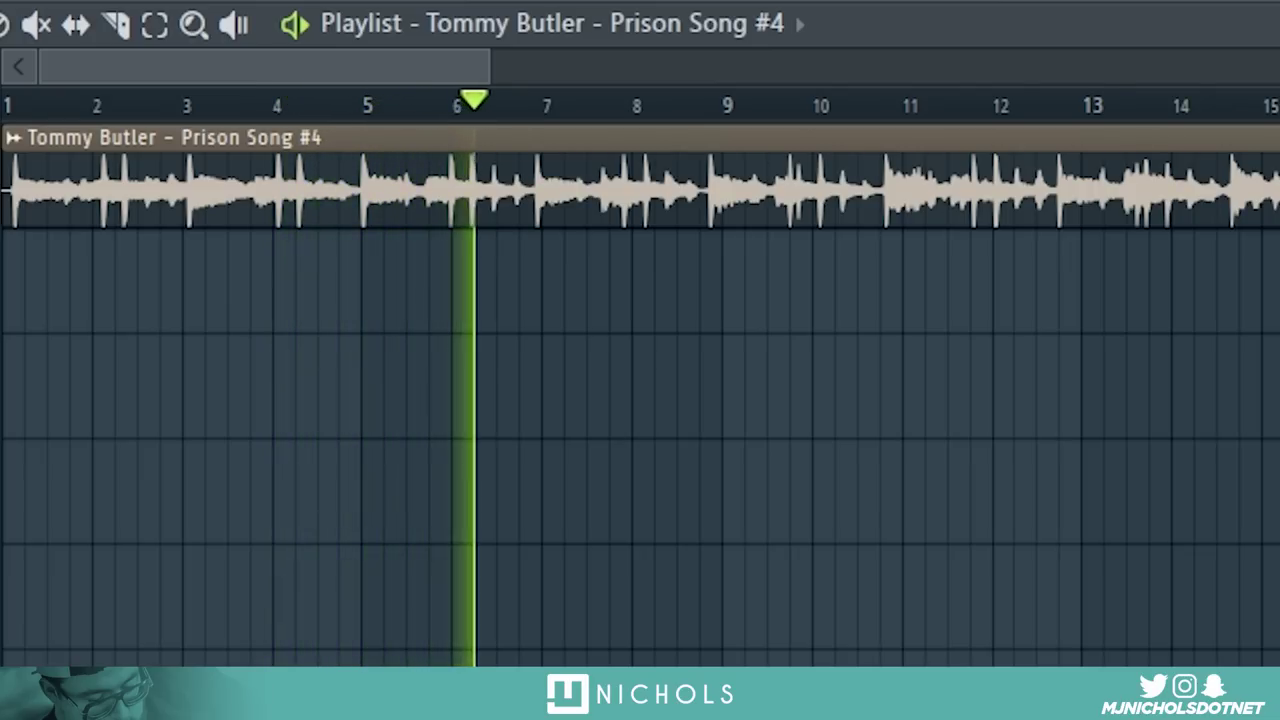
Trim the silence off the Prison Song clip's start and shorten it to about twelve bars
key("space")
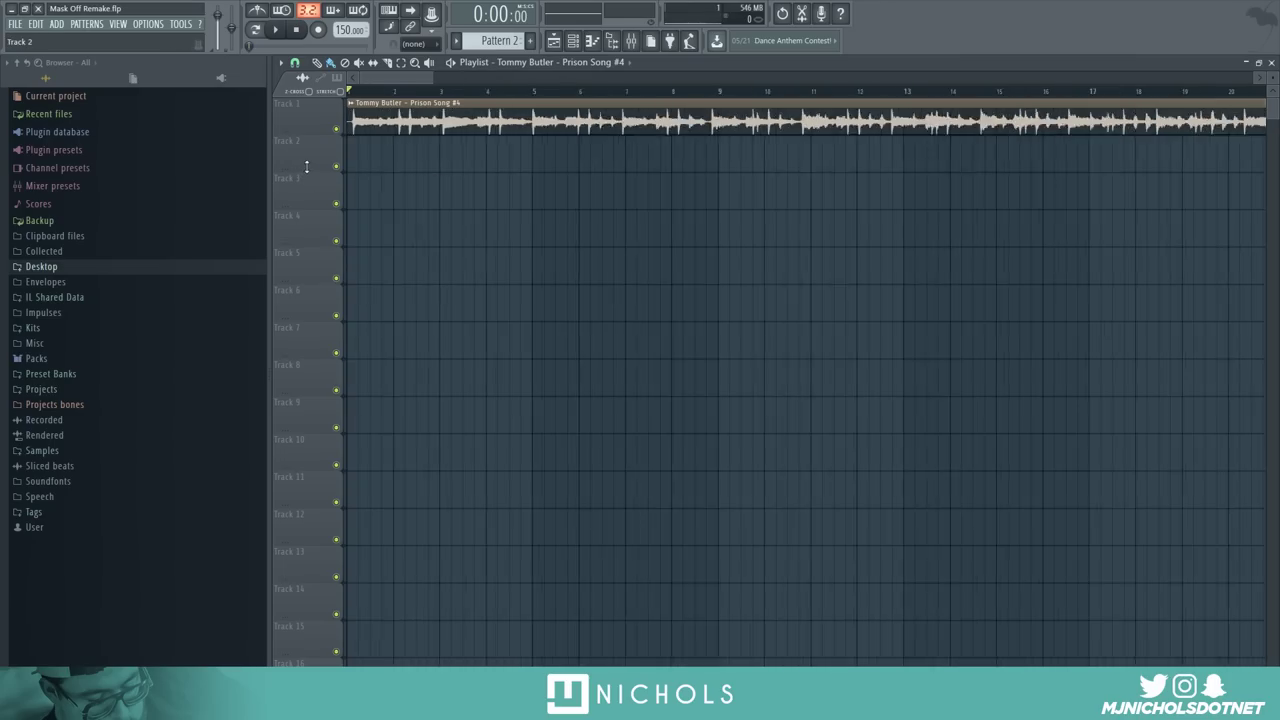
scroll(347, 140, "up", 5, "ctrl")
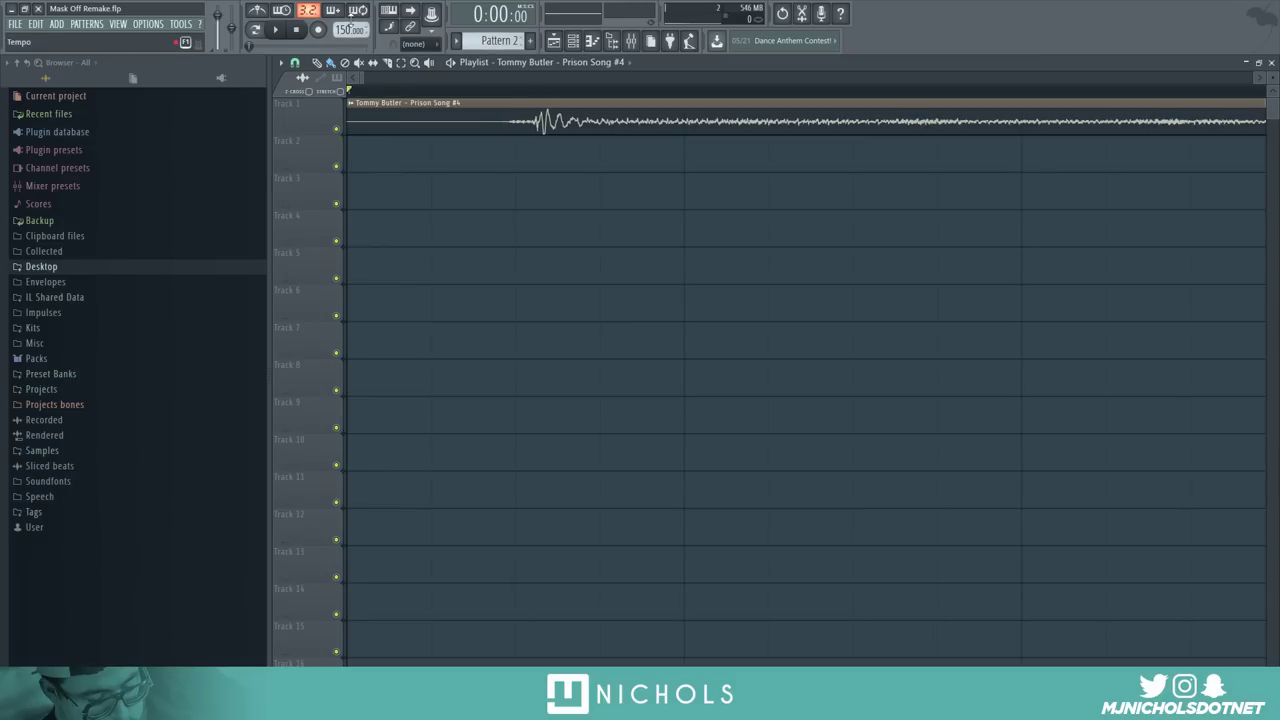
left_click_drag(351, 121, 535, 130)
key("ctrl+z")
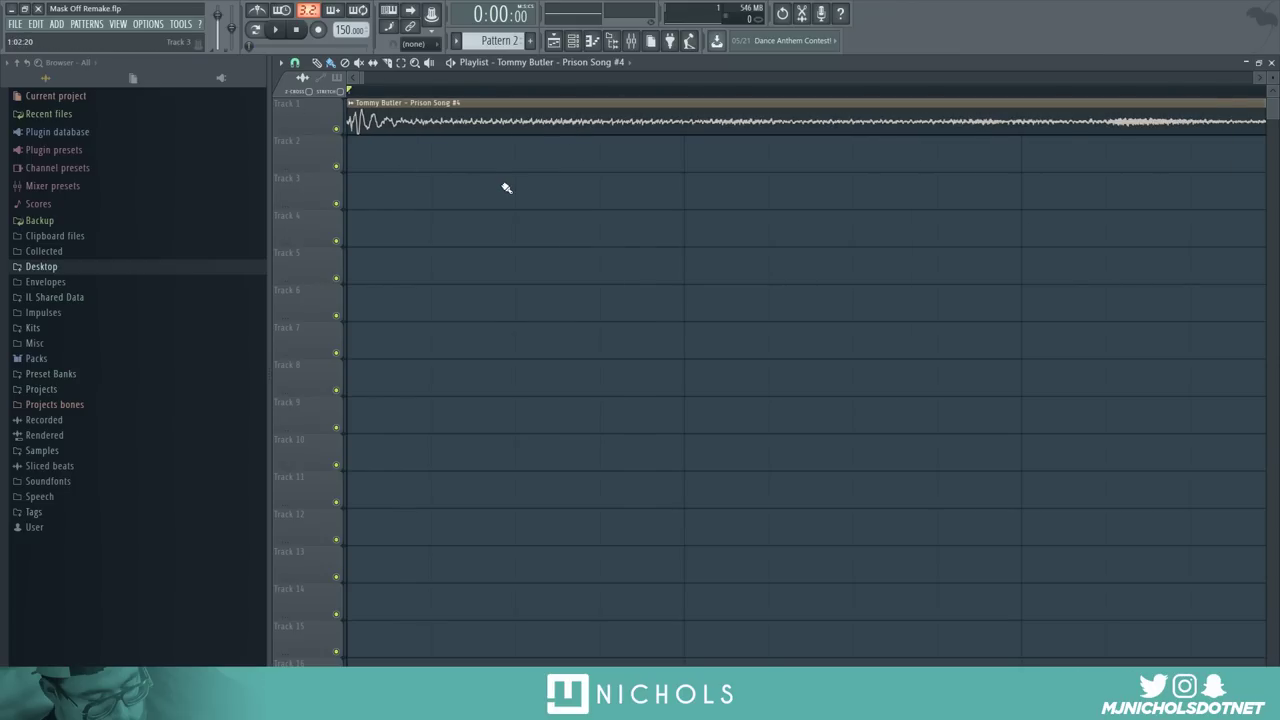
scroll(494, 190, "down", 5, "ctrl")
scroll(747, 181, "down", 3)
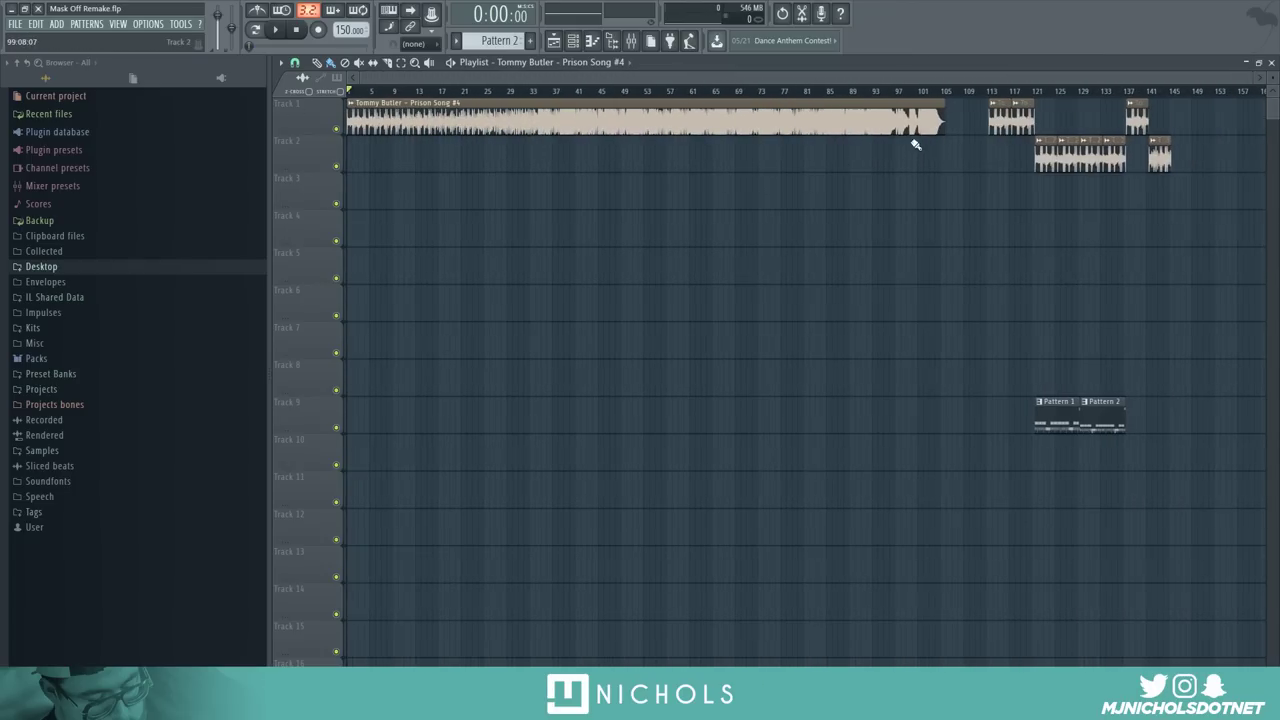
left_click_drag(943, 120, 443, 120)
scroll(443, 125, "up", 1)
left_click_drag(768, 76, 394, 76)
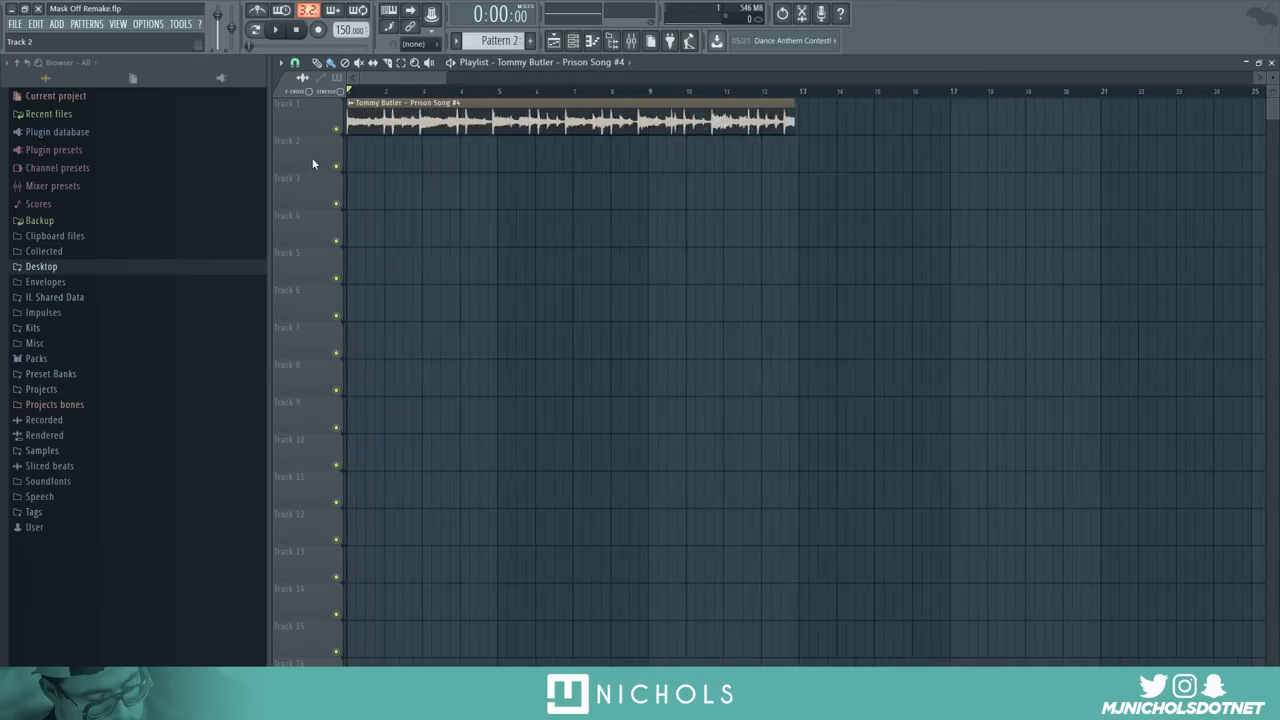
Cut the clip to end around bar 5 and play back the four-bar result
key("space")
scroll(549, 152, "down", 2)
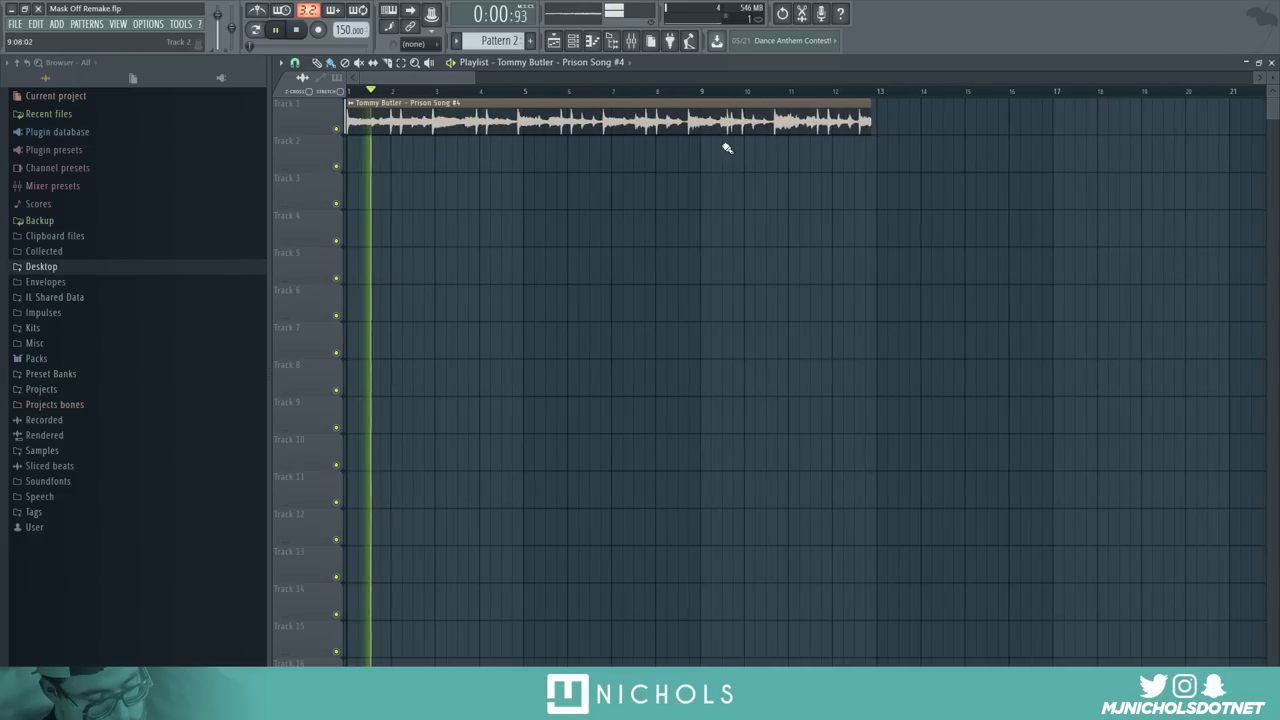
left_click_drag(870, 120, 518, 120)
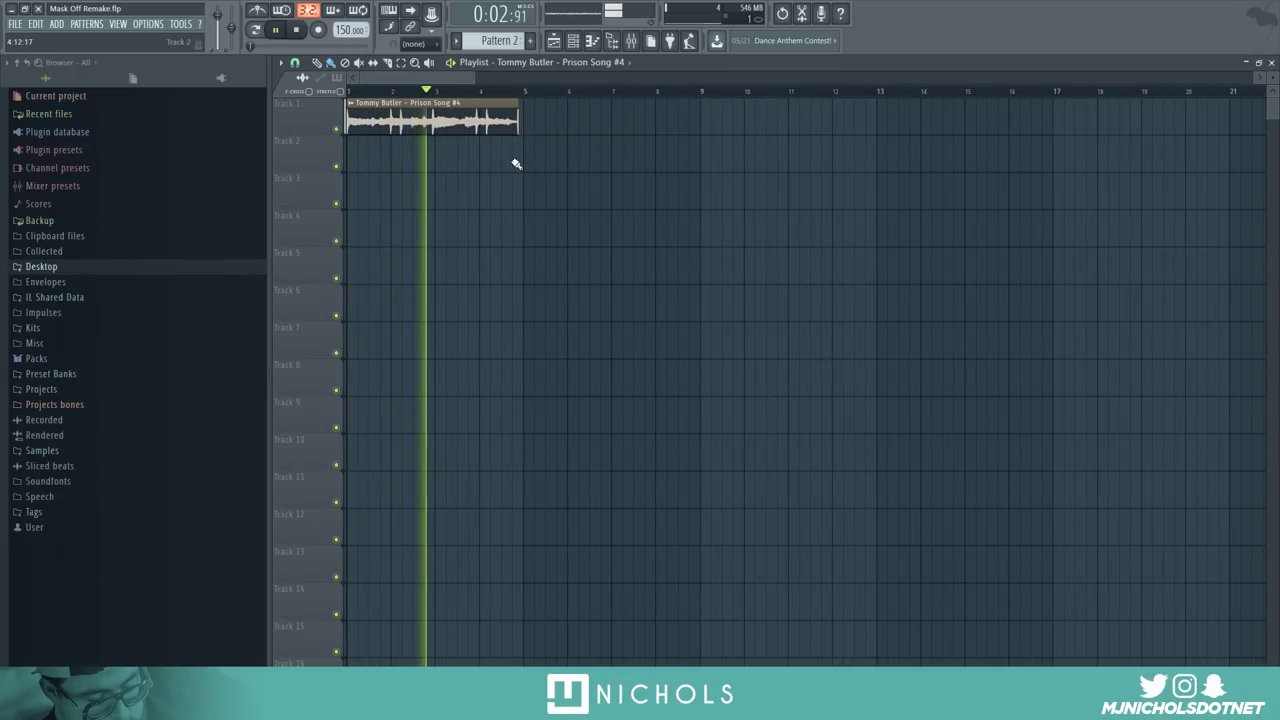
scroll(514, 160, "up", 2)
scroll(538, 150, "up", 3)
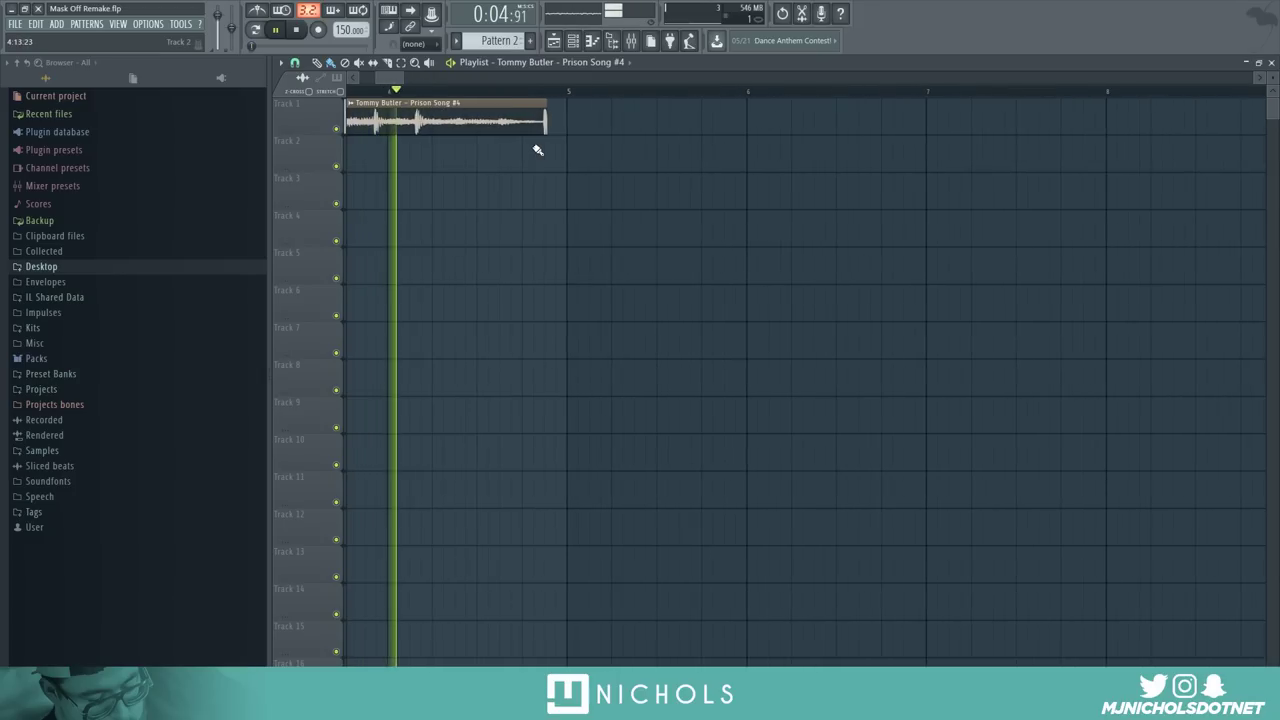
key("space")
scroll(545, 149, "up", 1)
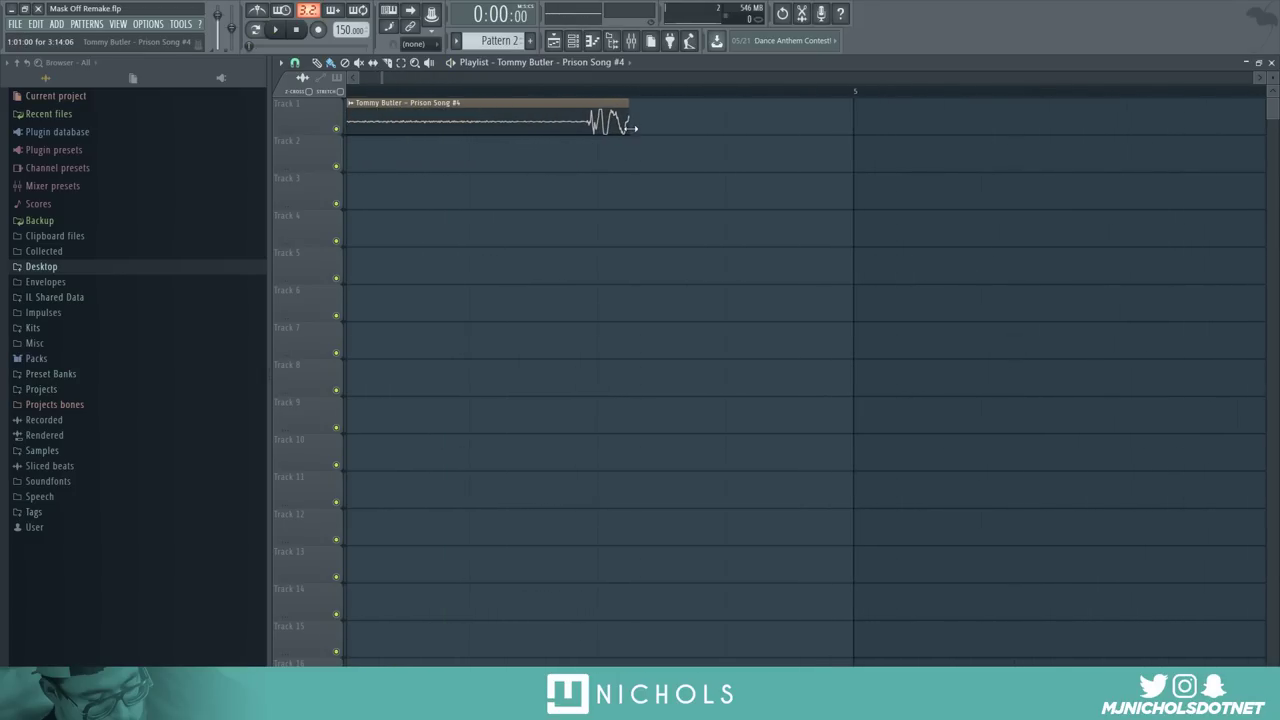
left_click_drag(632, 138, 593, 138)
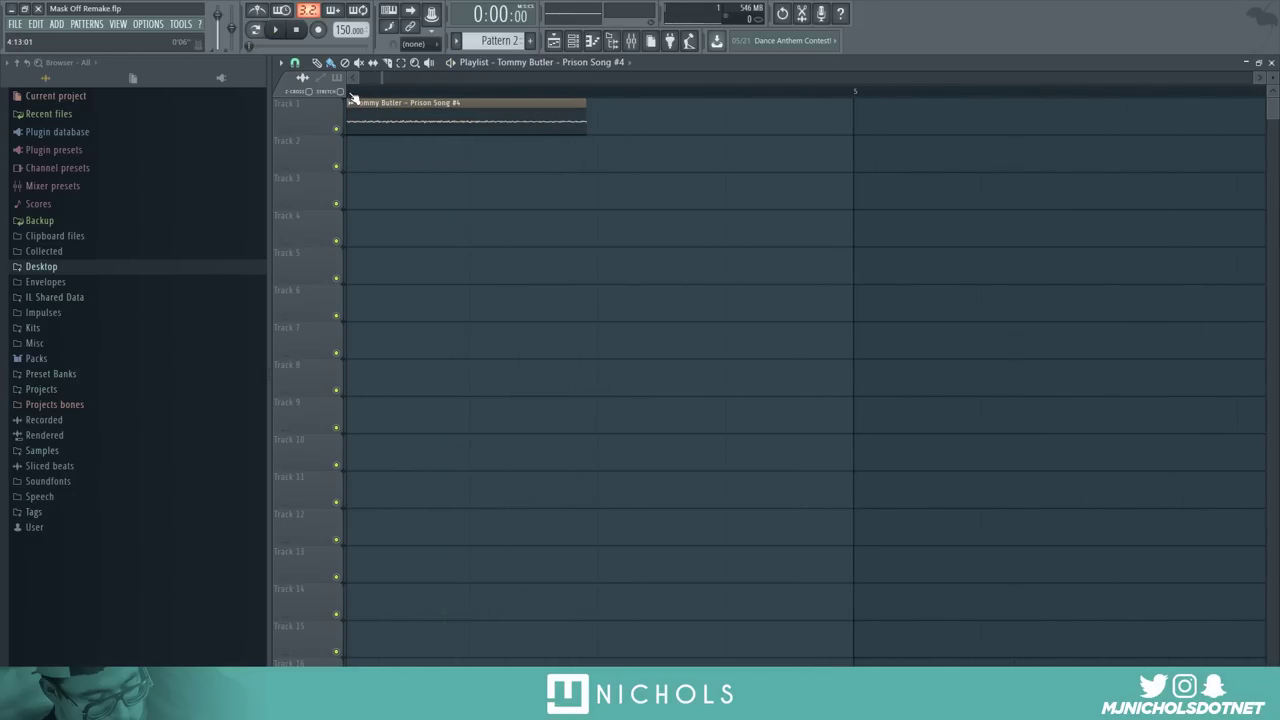
left_click_drag(587, 138, 848, 139)
scroll(848, 149, "down", 5)
left_click(276, 30)
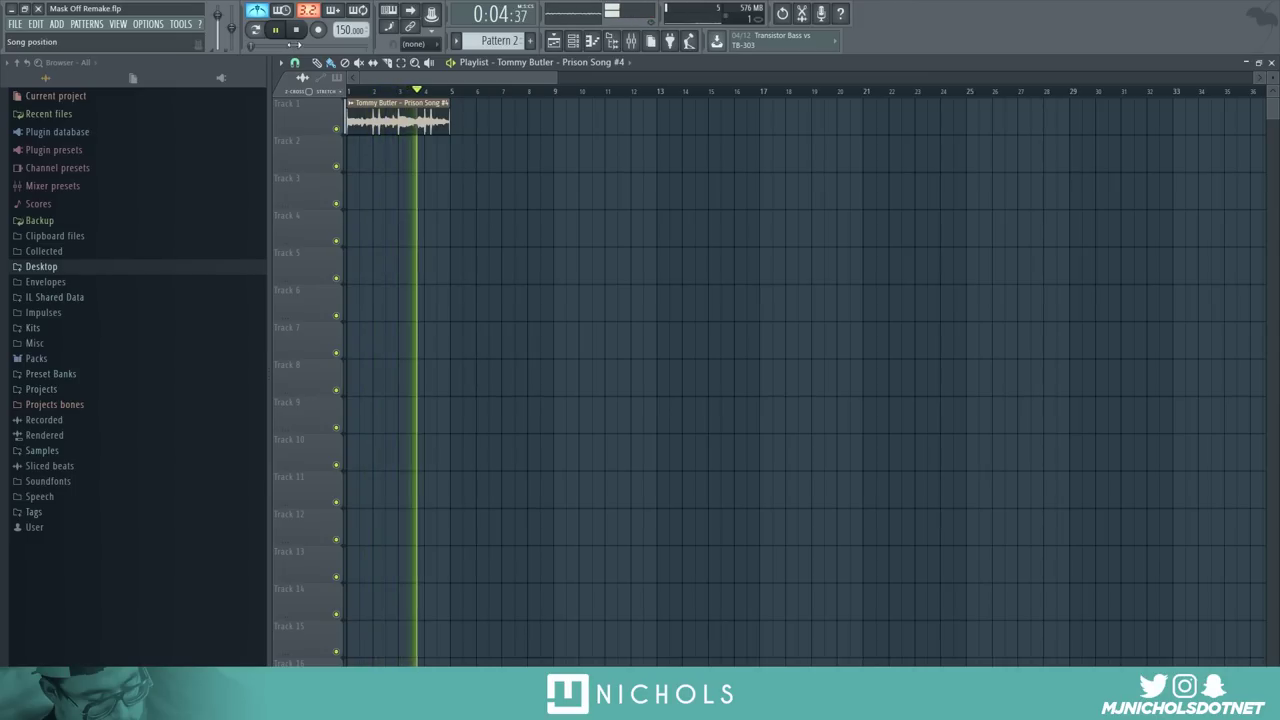
left_click(298, 31)
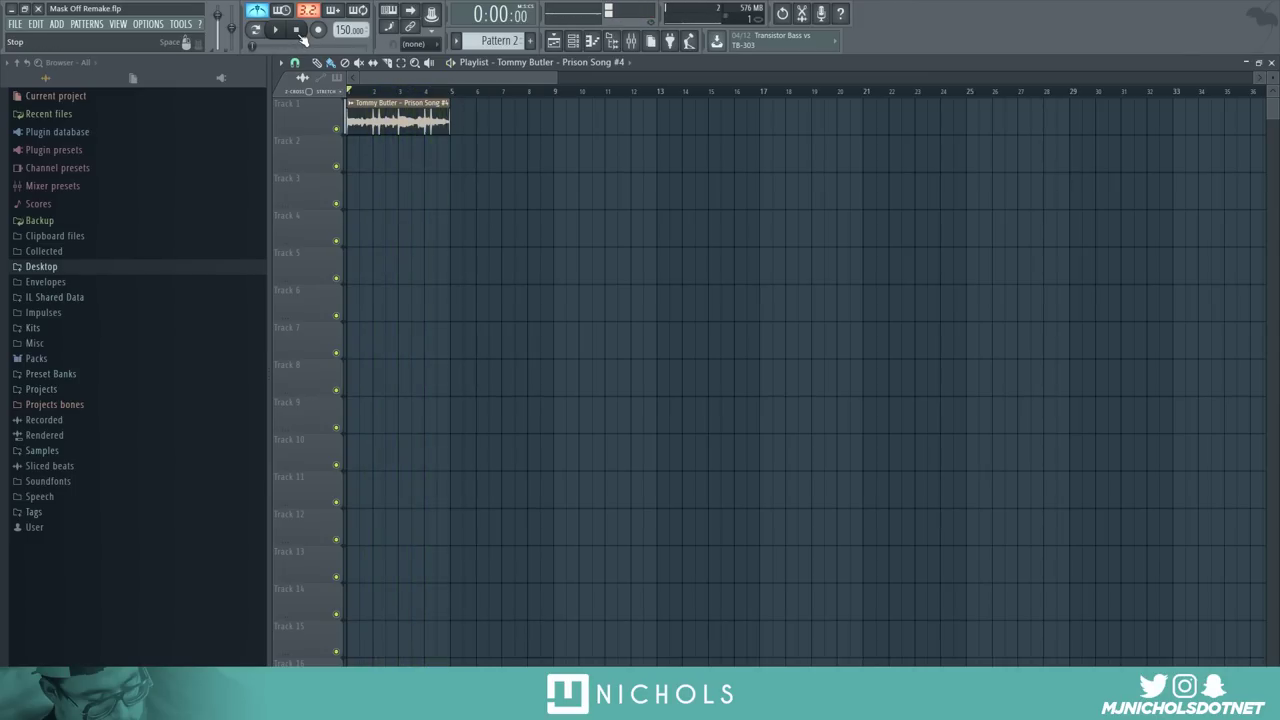
Check the clip's sample settings during playback, then bring up the Mixer with F9
scroll(500, 183, "up", 3)
double_click(480, 120)
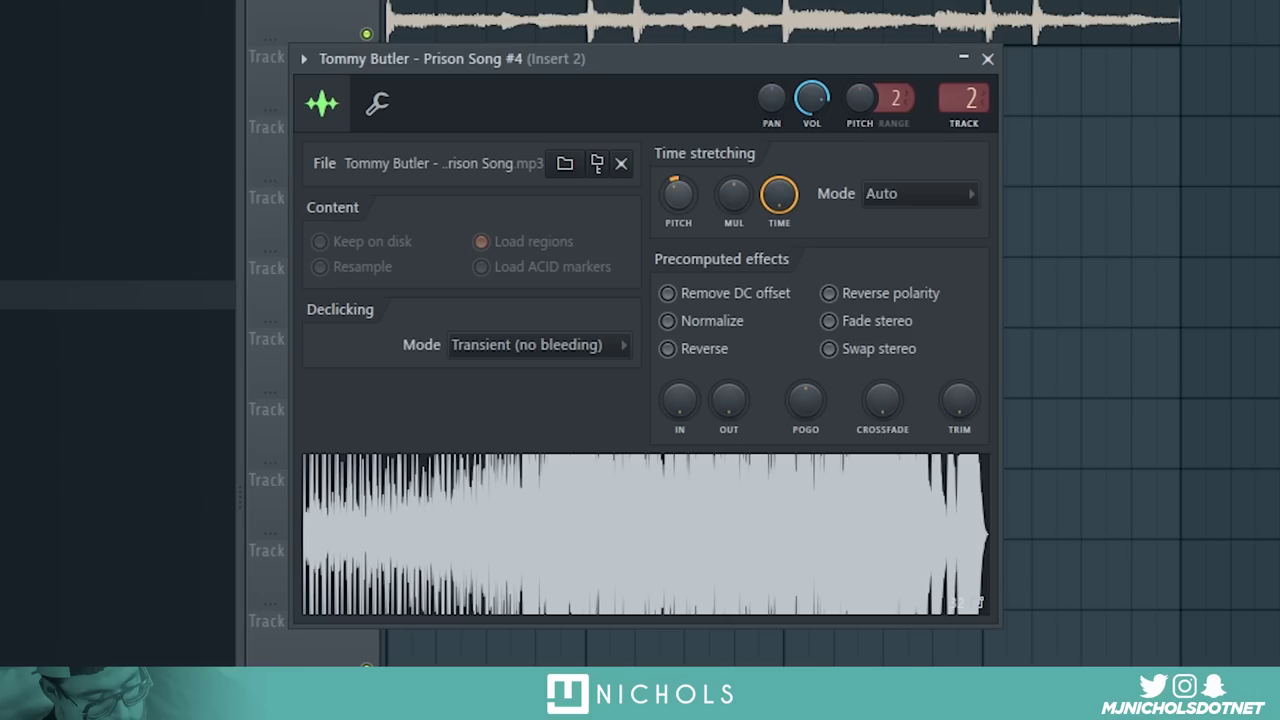
key("space")
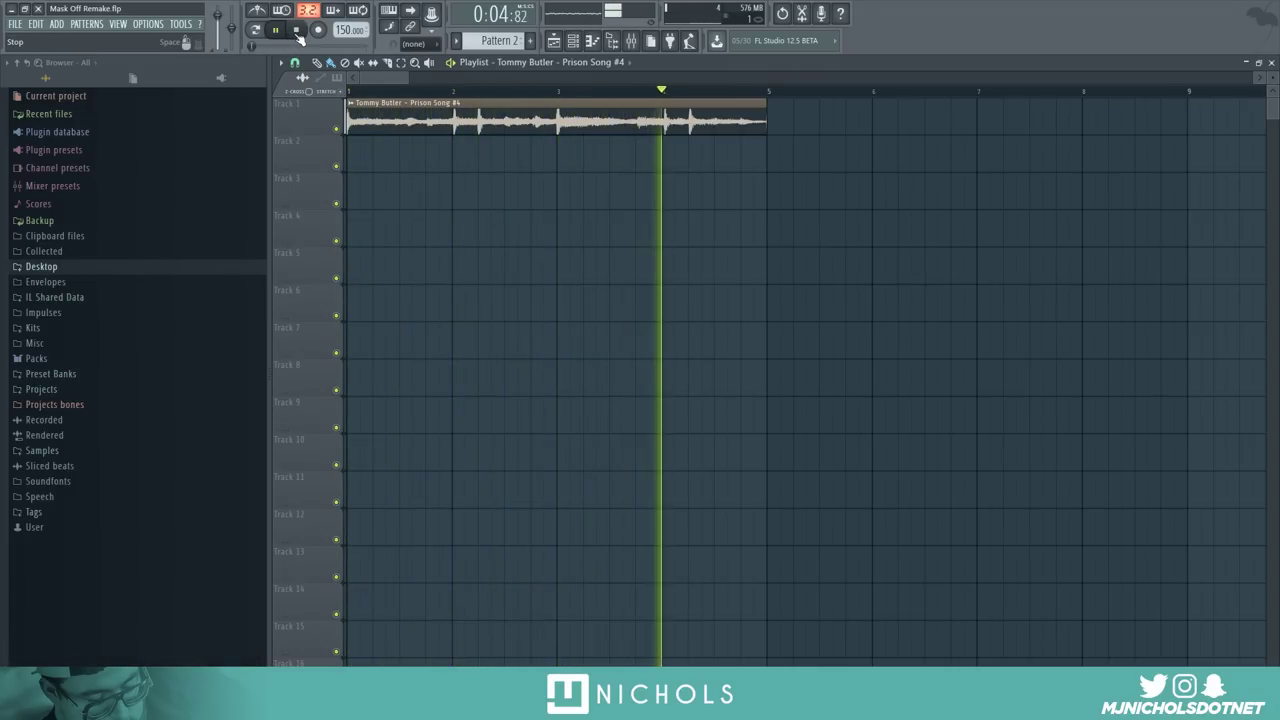
left_click(297, 31)
scroll(562, 166, "down", 4)
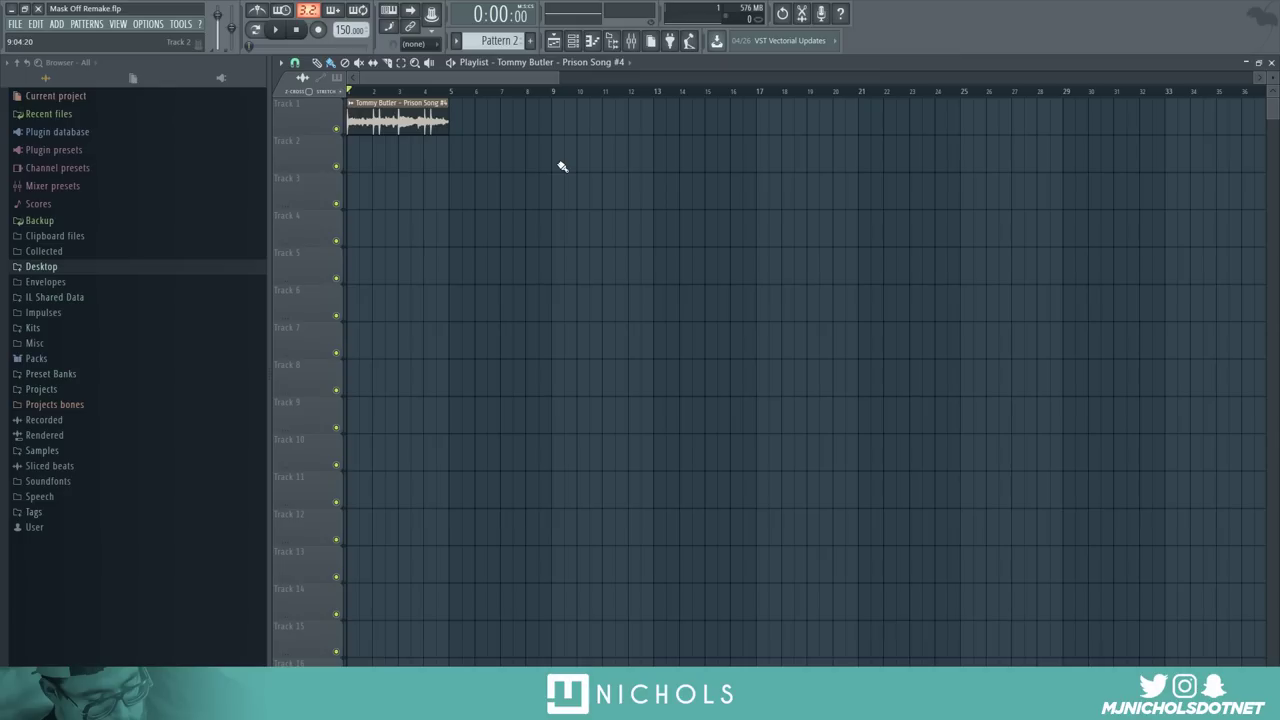
key("F9")
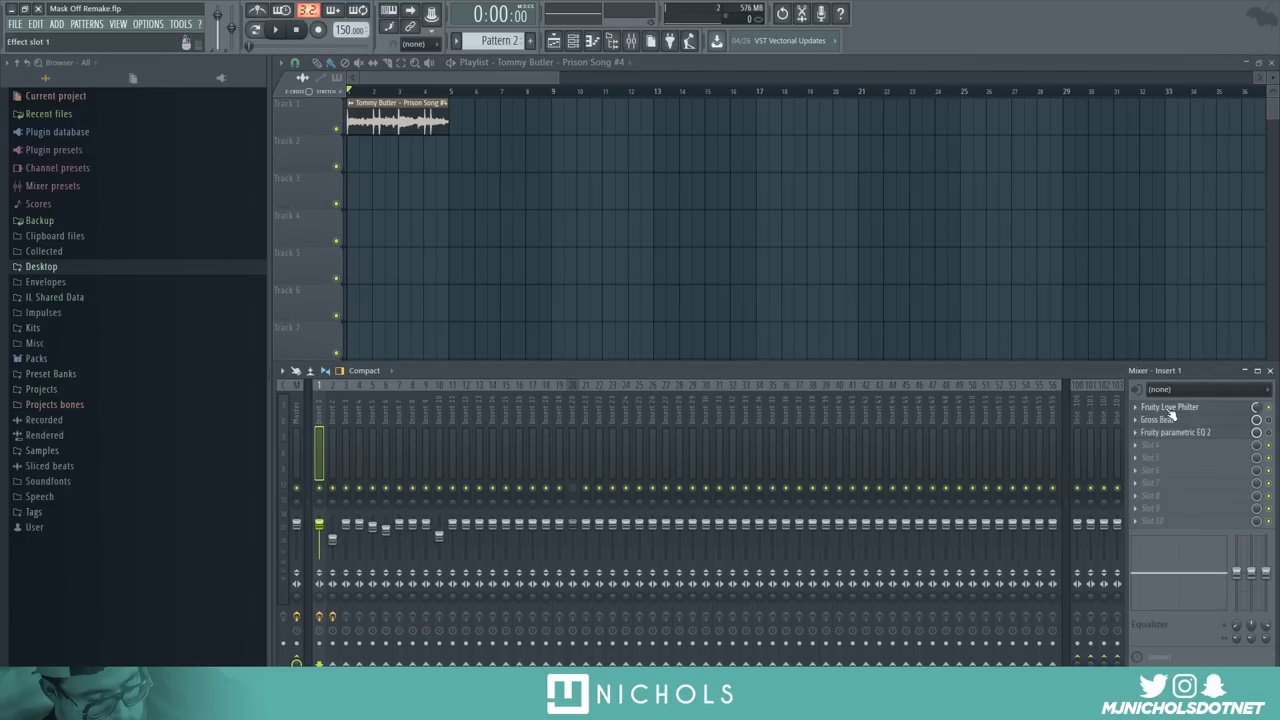
Apply the Gate > Basic preset to Fruity Love Philter on Insert 1 and audition it
left_click(1170, 408)
right_click(806, 188)
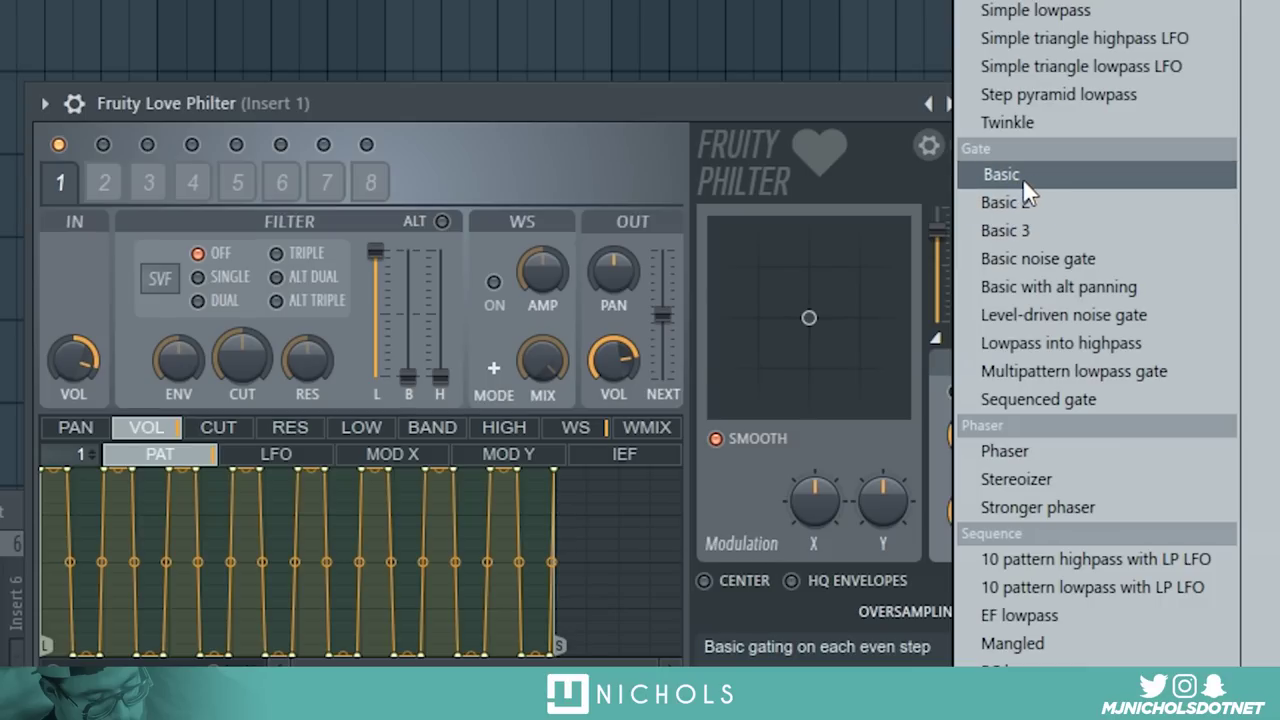
left_click(1022, 178)
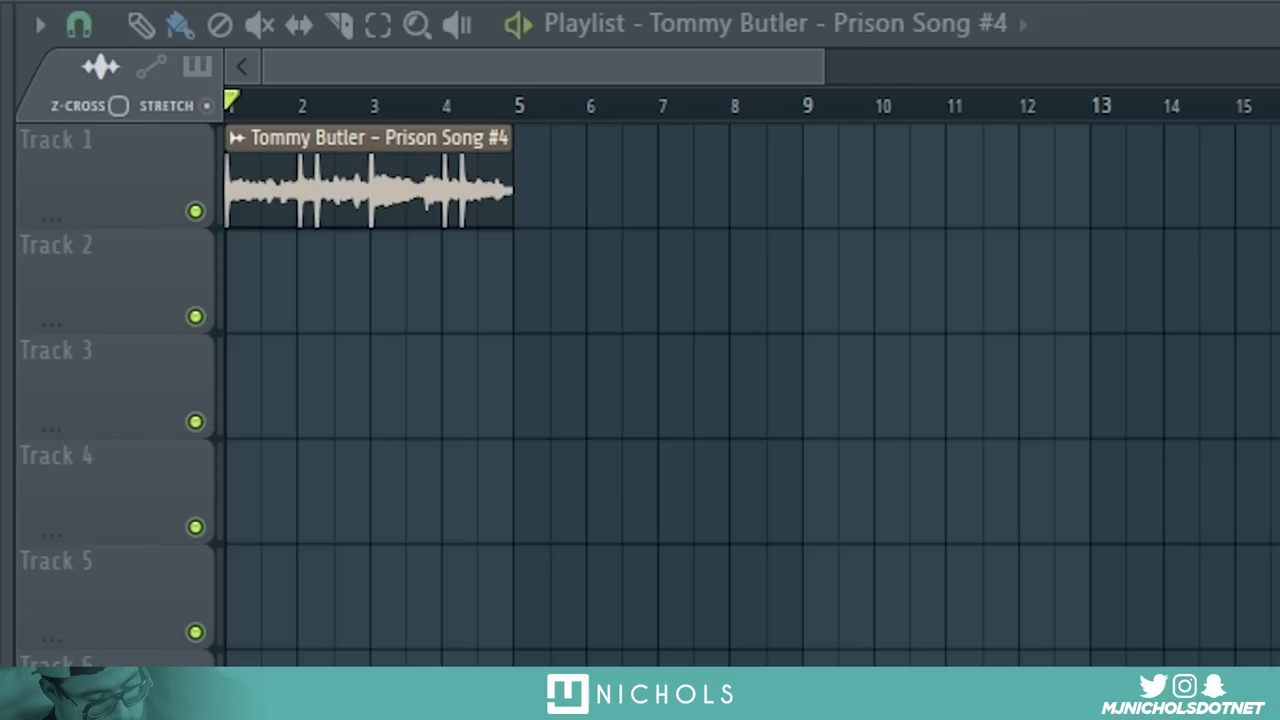
key("space")
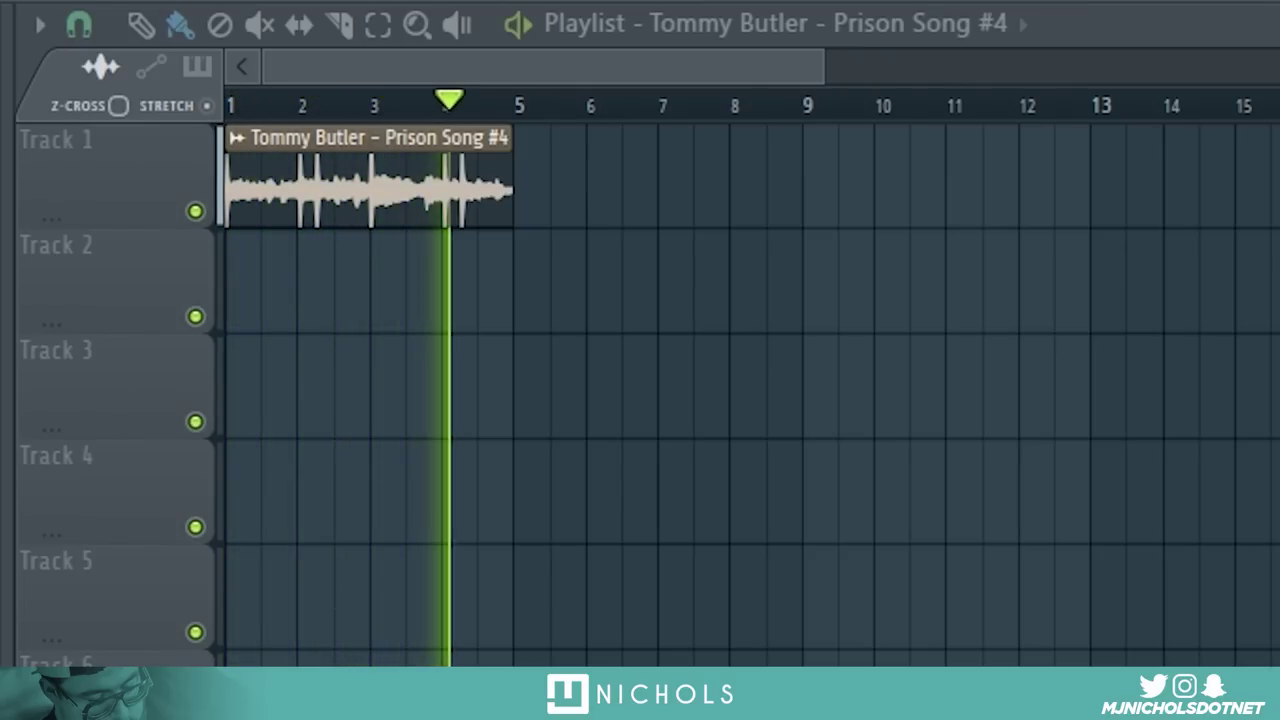
left_click(298, 32)
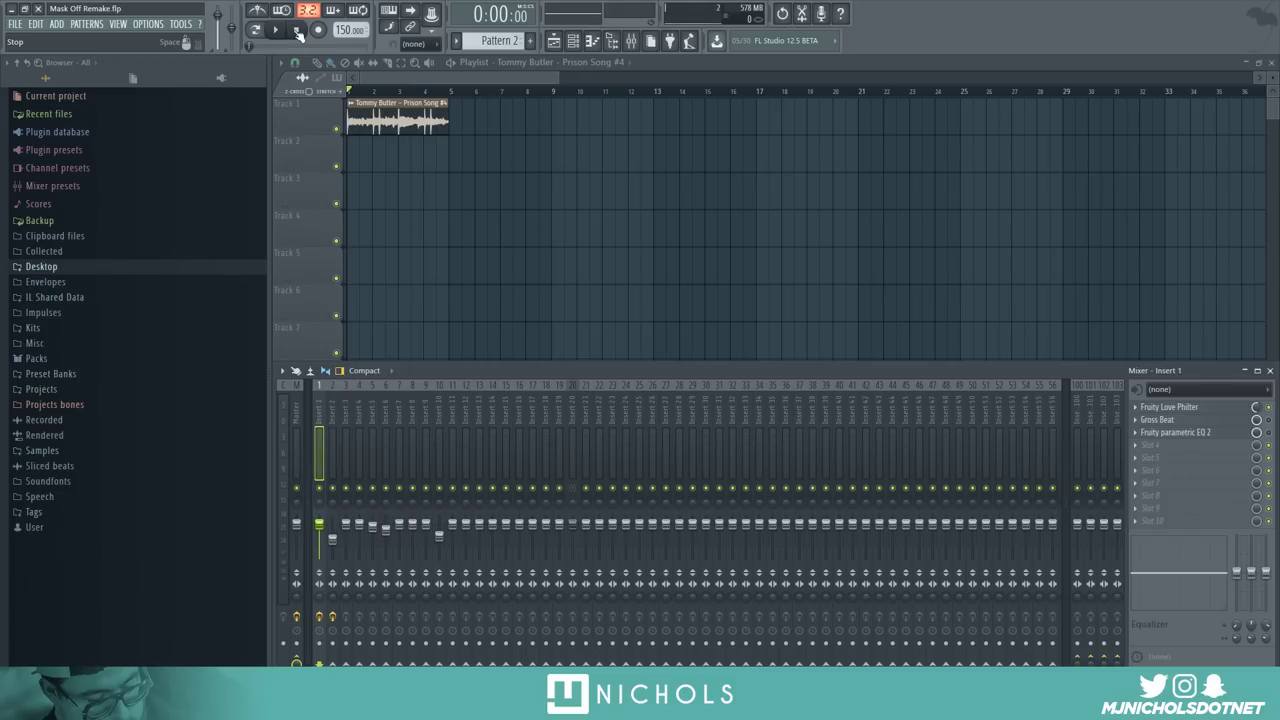
Clear Gross Beat's half-speed time effect on Insert 1 to Empty and play the sample
left_click(1157, 419)
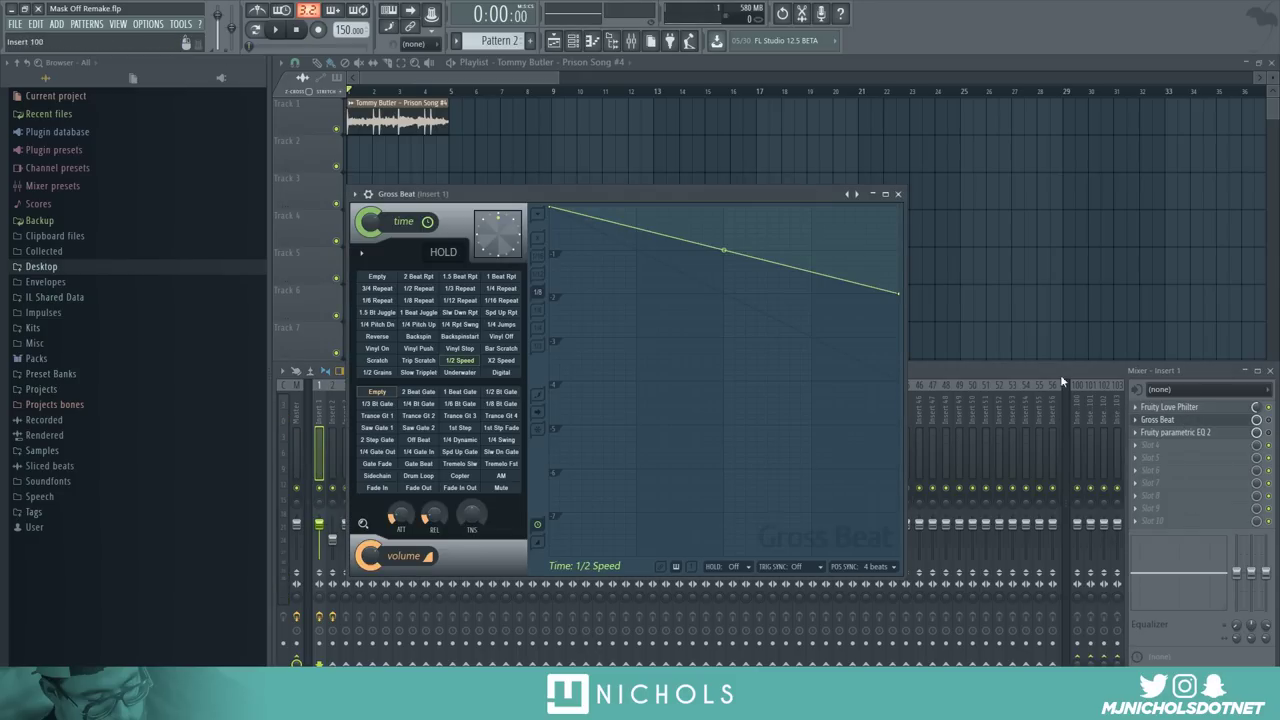
left_click(849, 194)
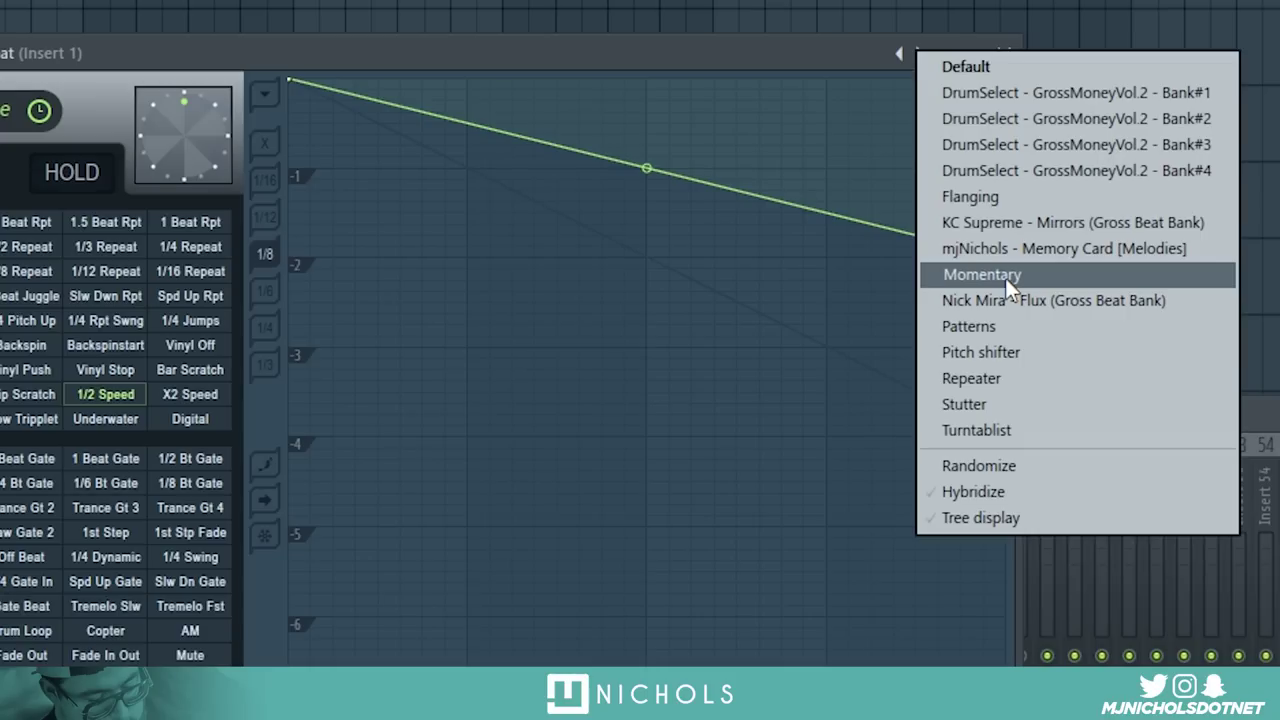
left_click(1005, 278)
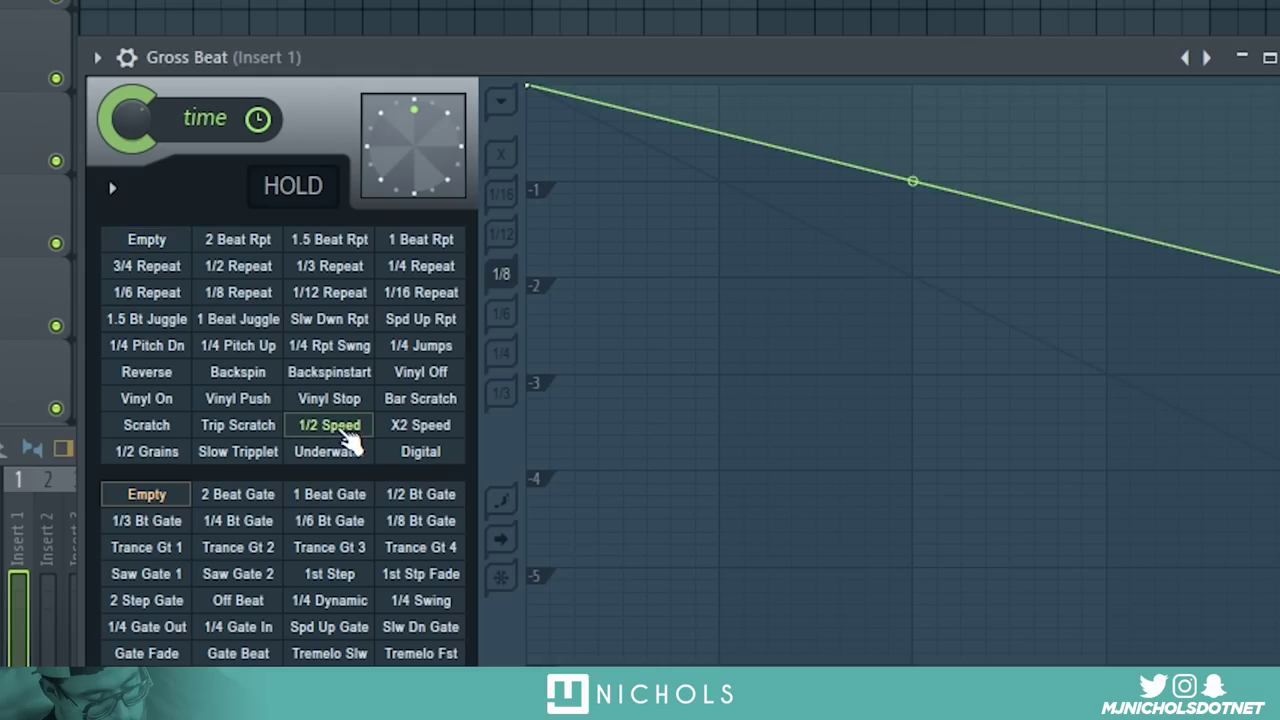
left_click(276, 29)
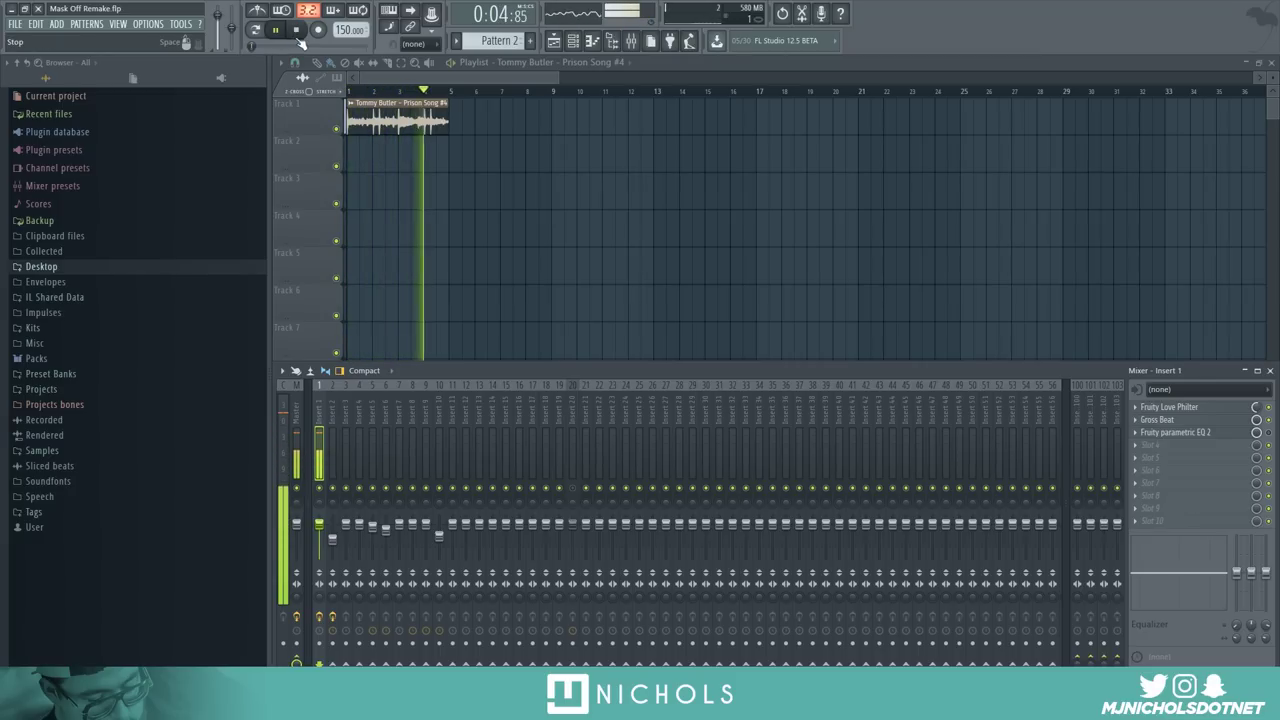
Open Insert 1's Fruity parametric EQ 2 and audition the sample through it
left_click(303, 37)
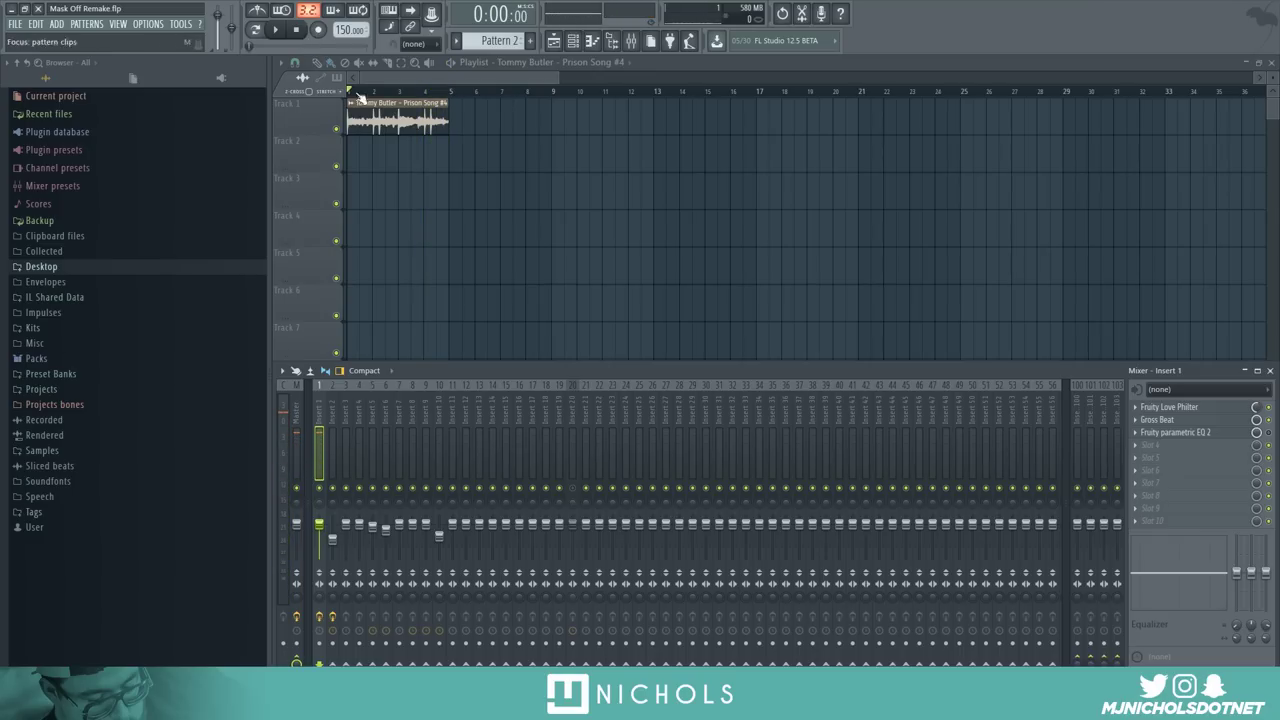
left_click(1185, 432)
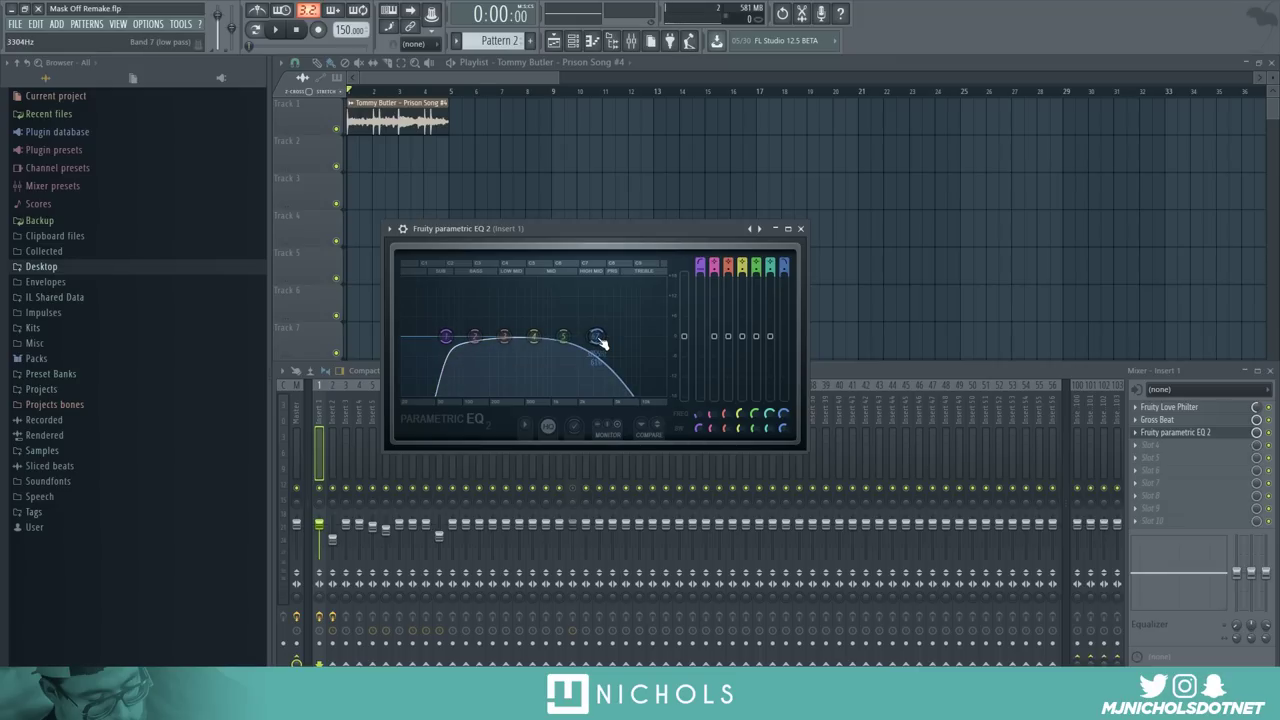
key("space")
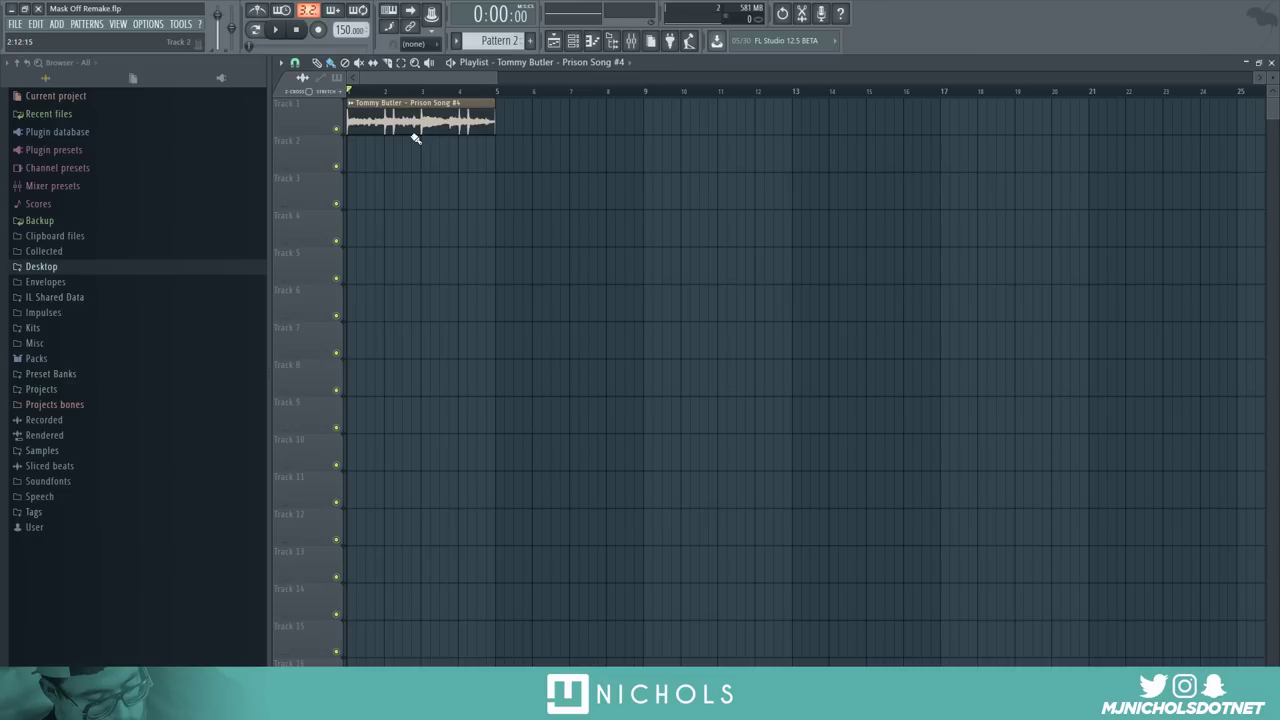
Add a second Prison Song #4 clip at bar 5 and a unique Prison Song #5 copy on Track 2 at bar 9
left_click(540, 128)
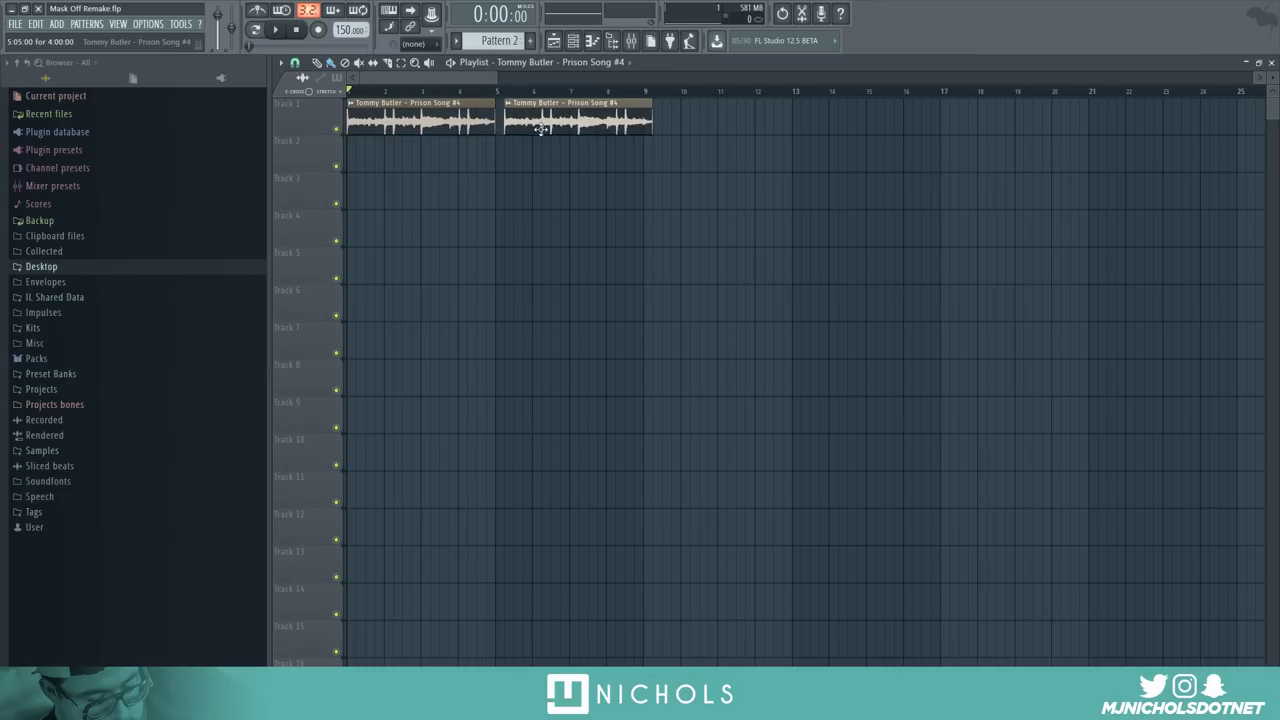
left_click_drag(537, 131, 520, 133)
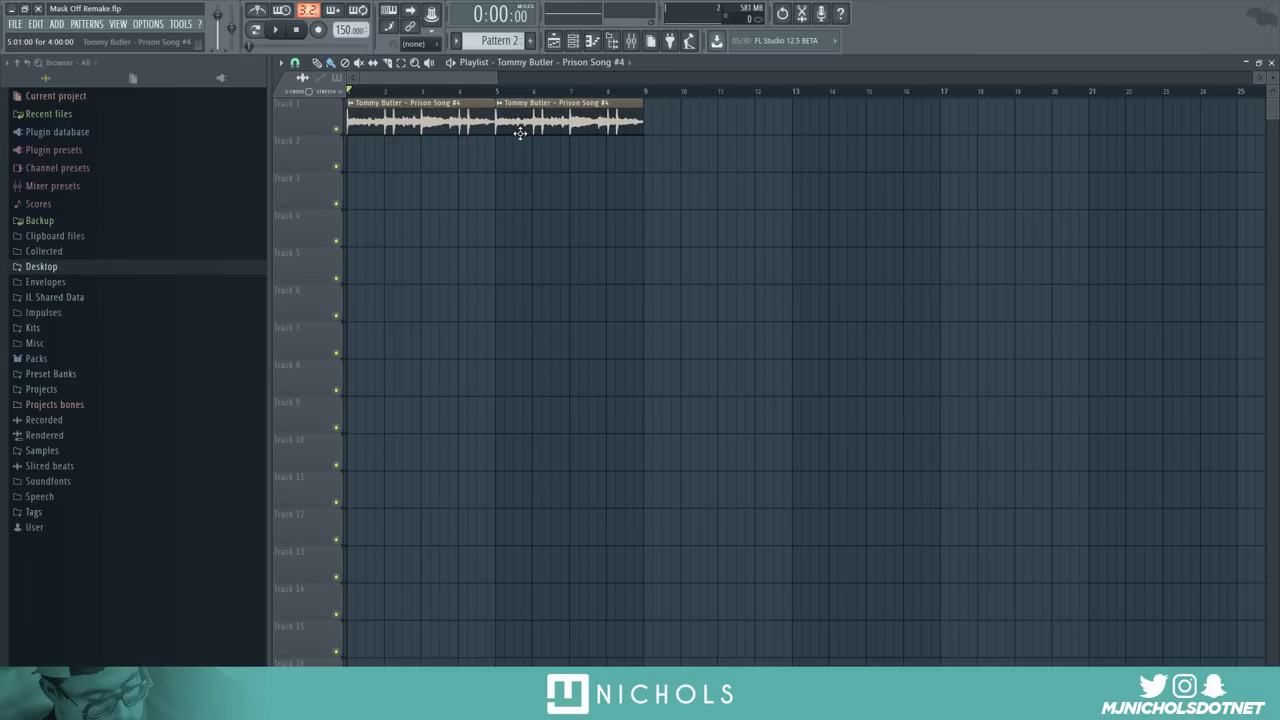
left_click_drag(685, 122, 687, 160)
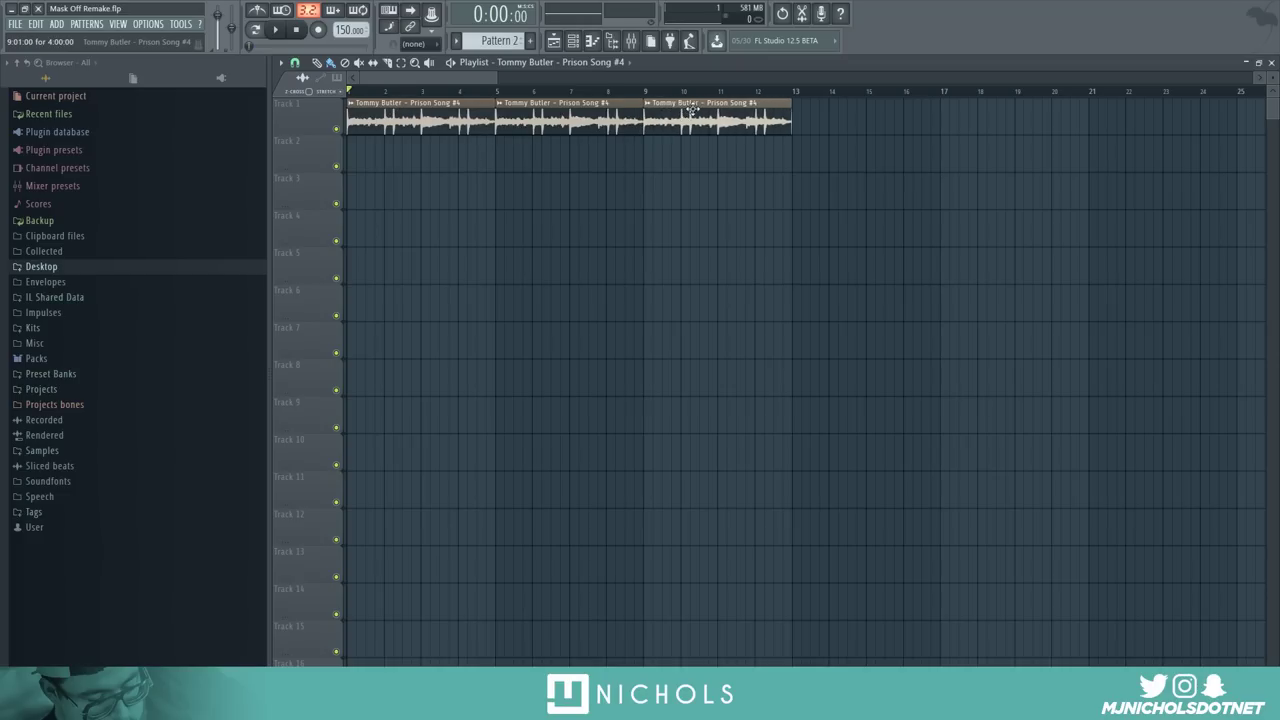
left_click(648, 140)
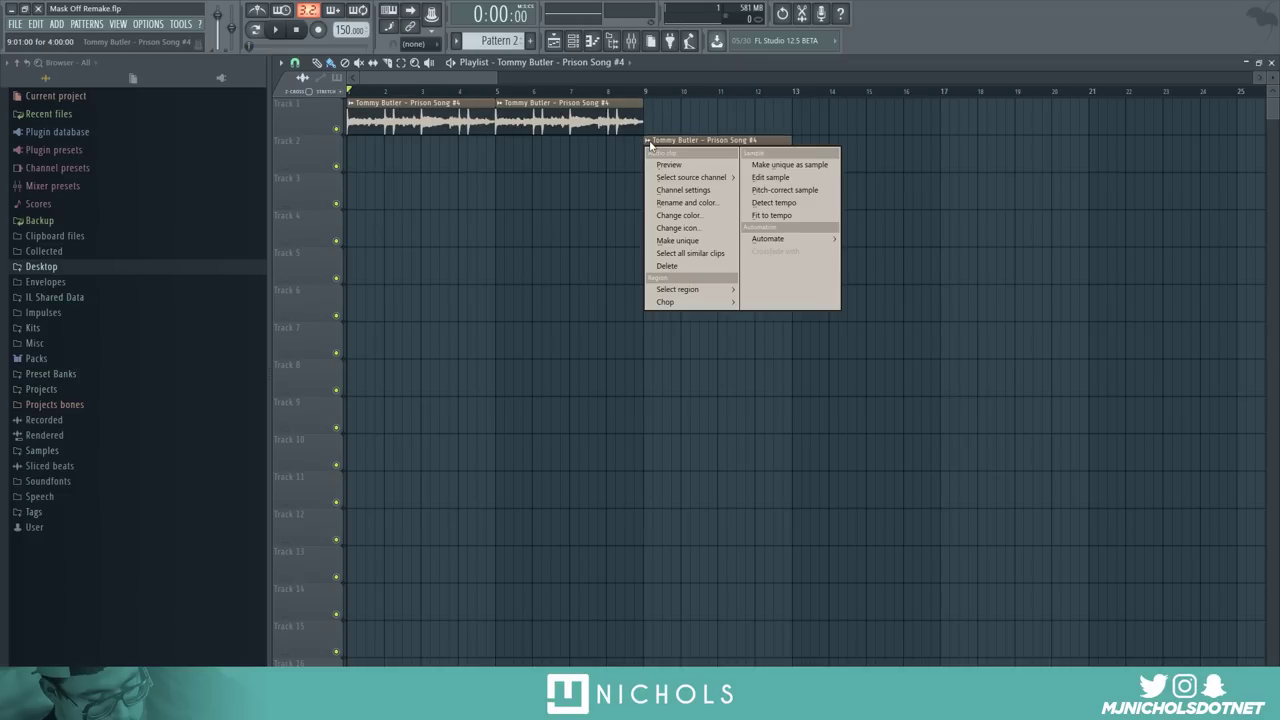
left_click(690, 238)
double_click(679, 158)
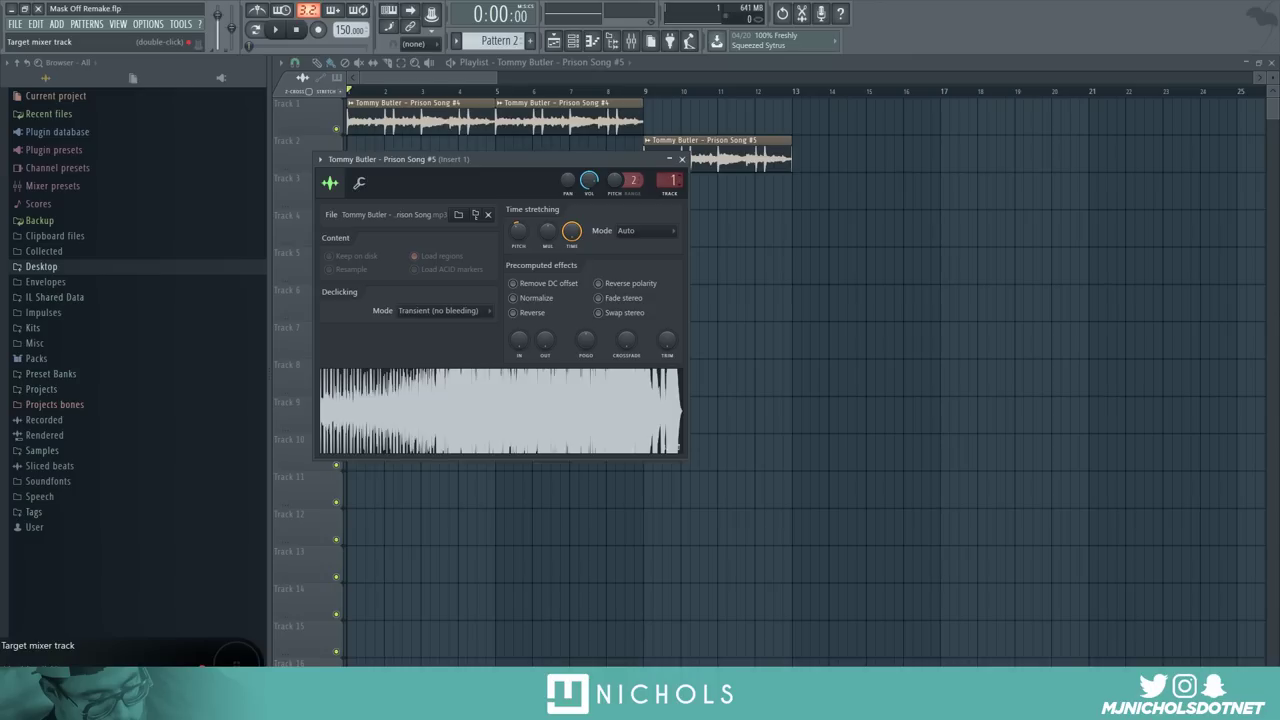
scroll(668, 181, "up", 1)
Open the EQ on mixer Insert 2 and cut the low end below about 157 Hz
left_click(681, 160)
key("F9")
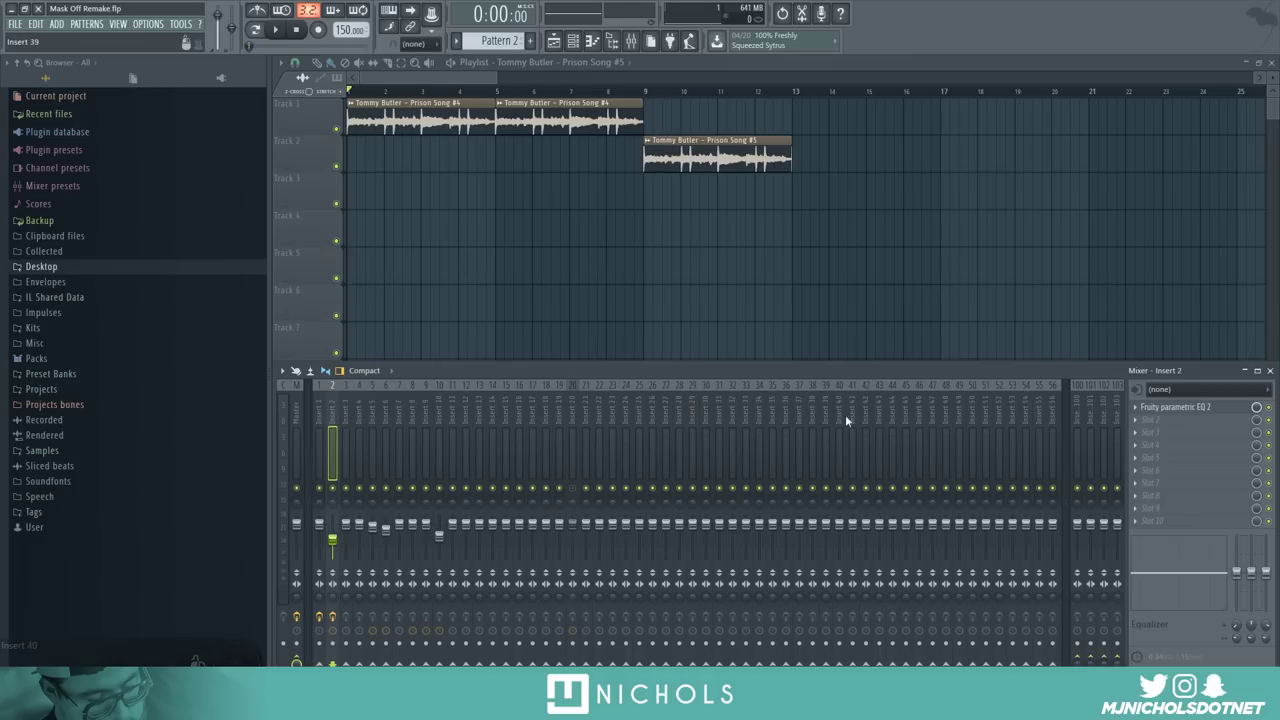
left_click(1176, 410)
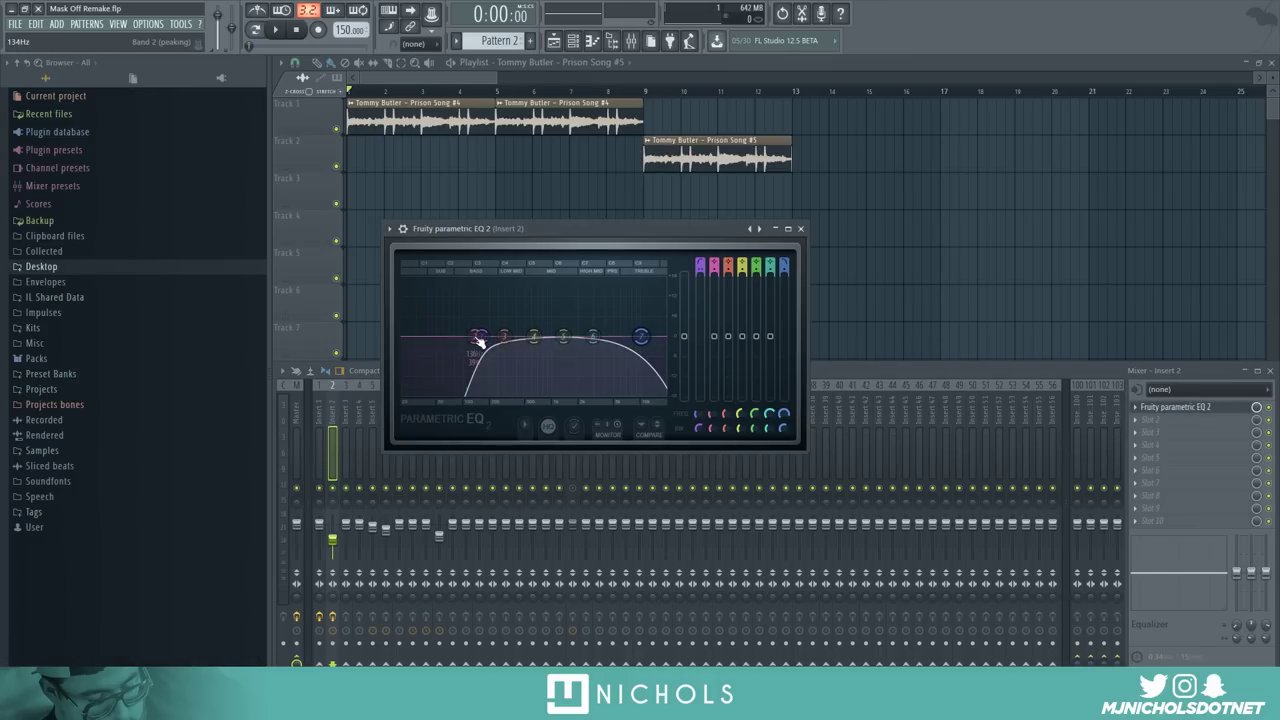
left_click_drag(480, 337, 485, 345)
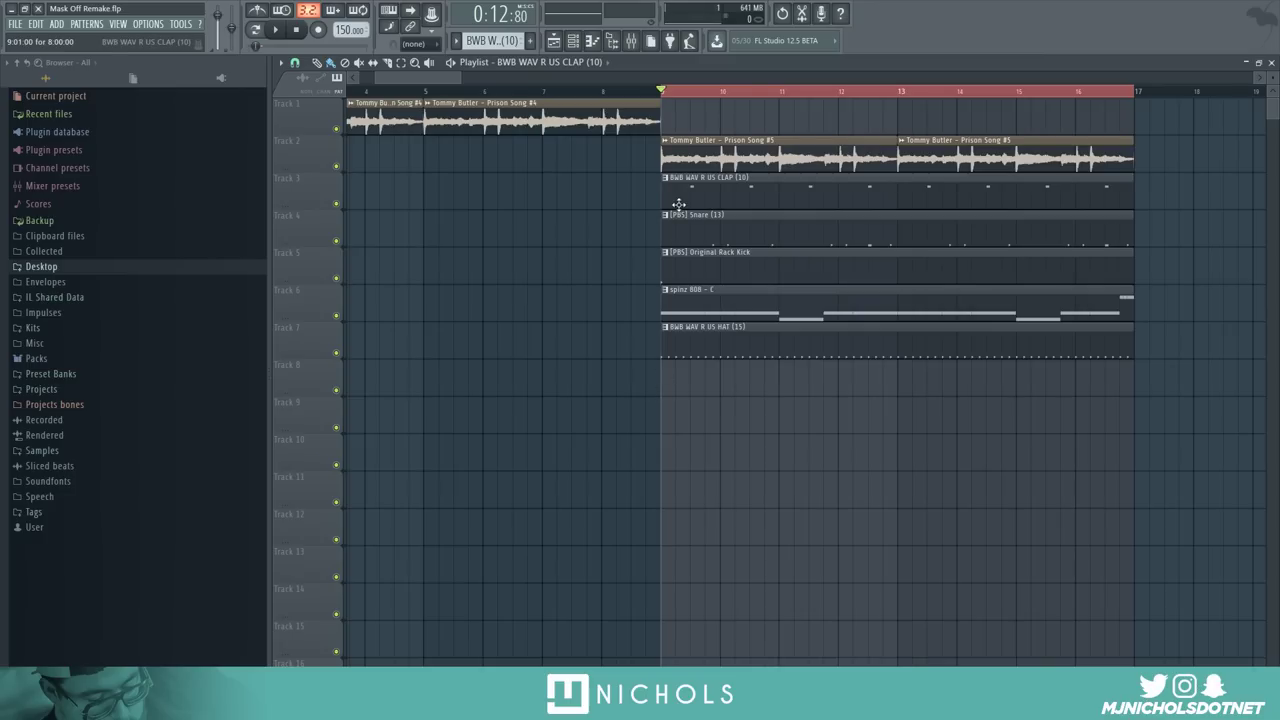
key("F6")
left_click(505, 198)
scroll(337, 305, "up", 2)
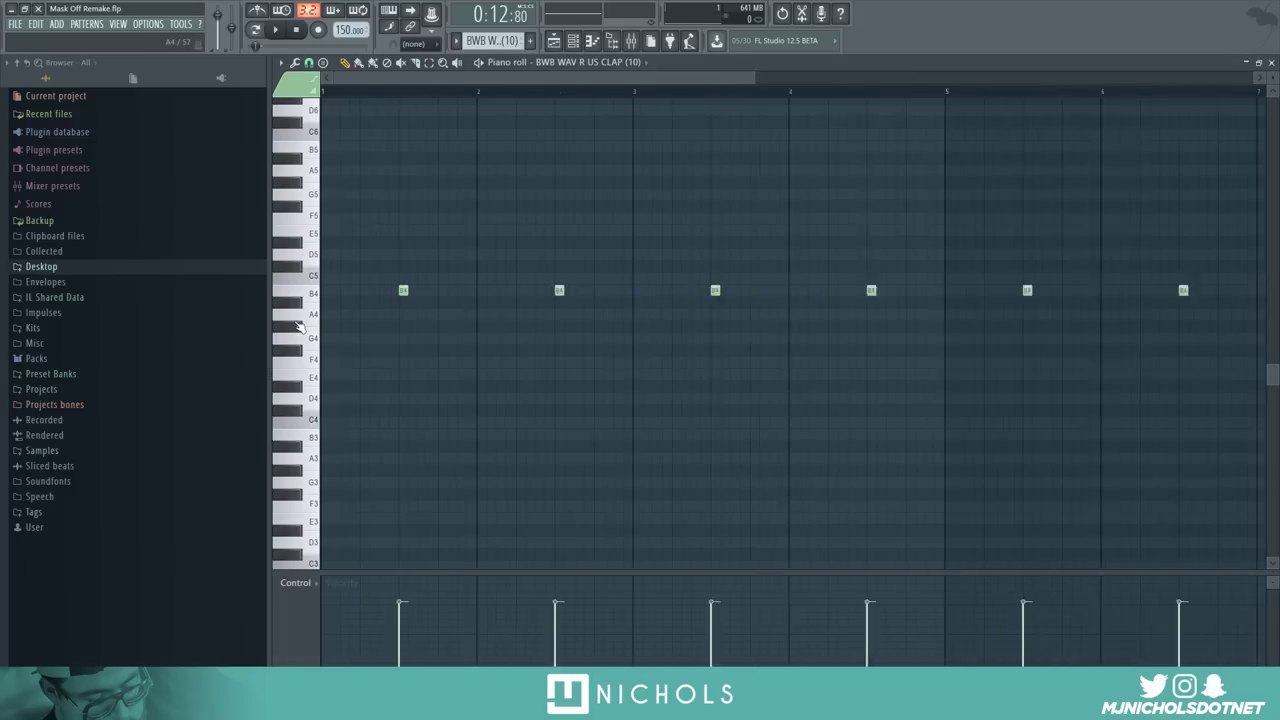
scroll(337, 305, "up", 2)
scroll(331, 290, "down", 4)
key("space")
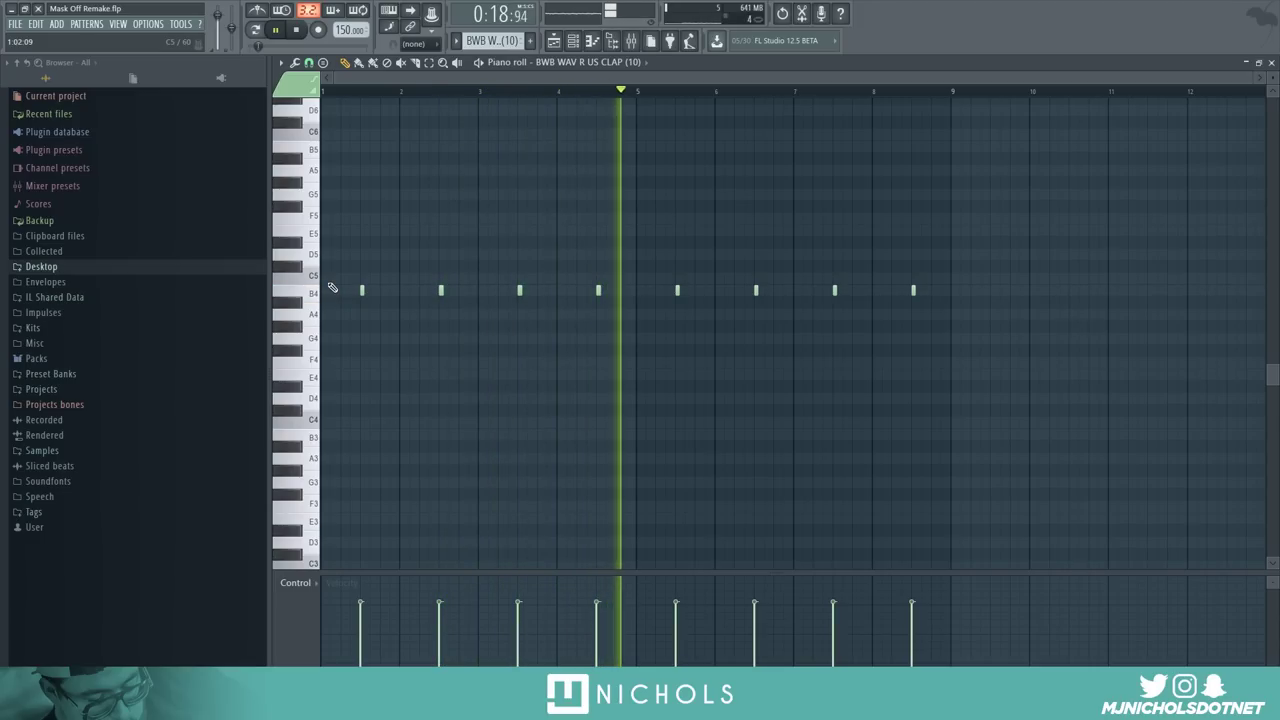
key("space")
key("F5")
double_click(697, 233)
key("space")
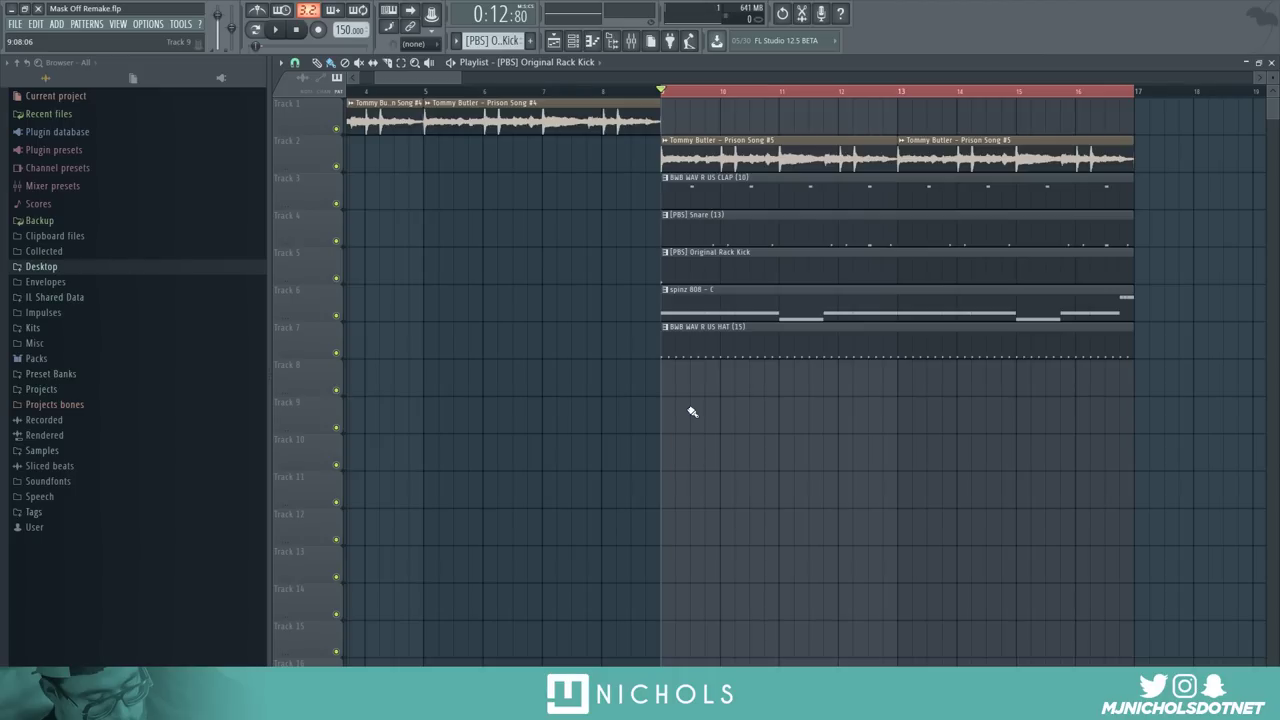
key("F7")
key("space")
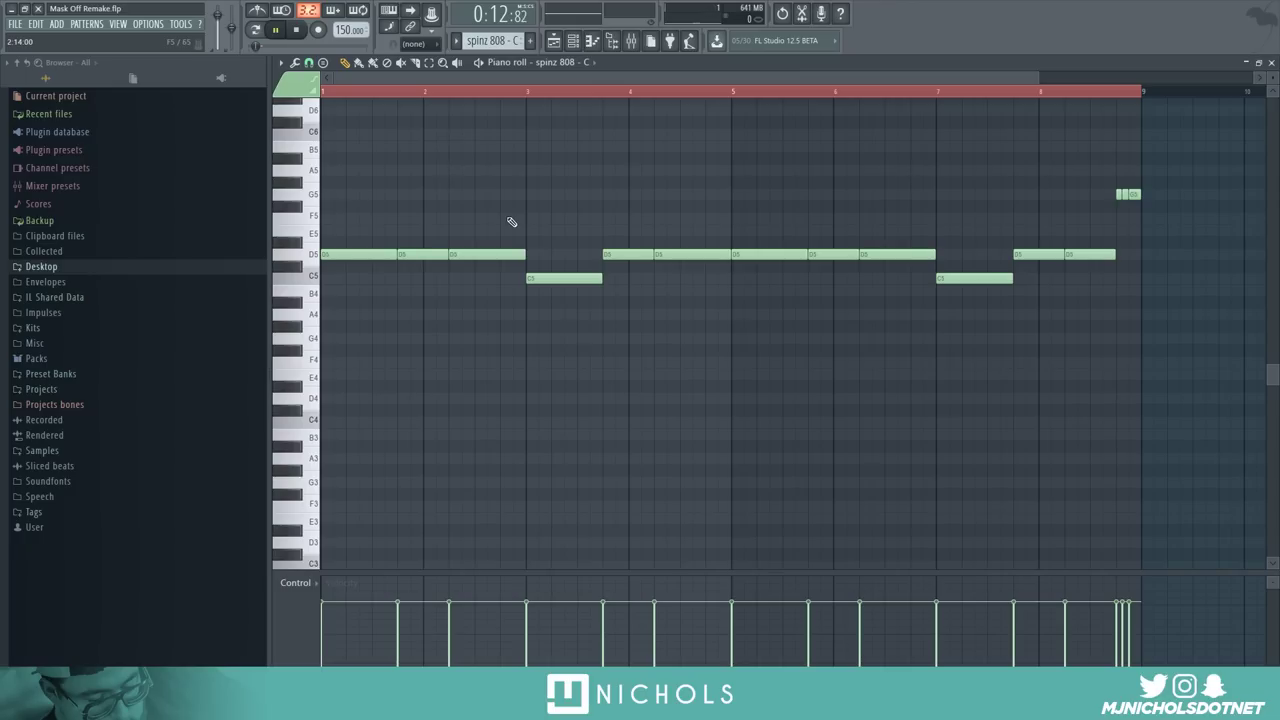
key("space")
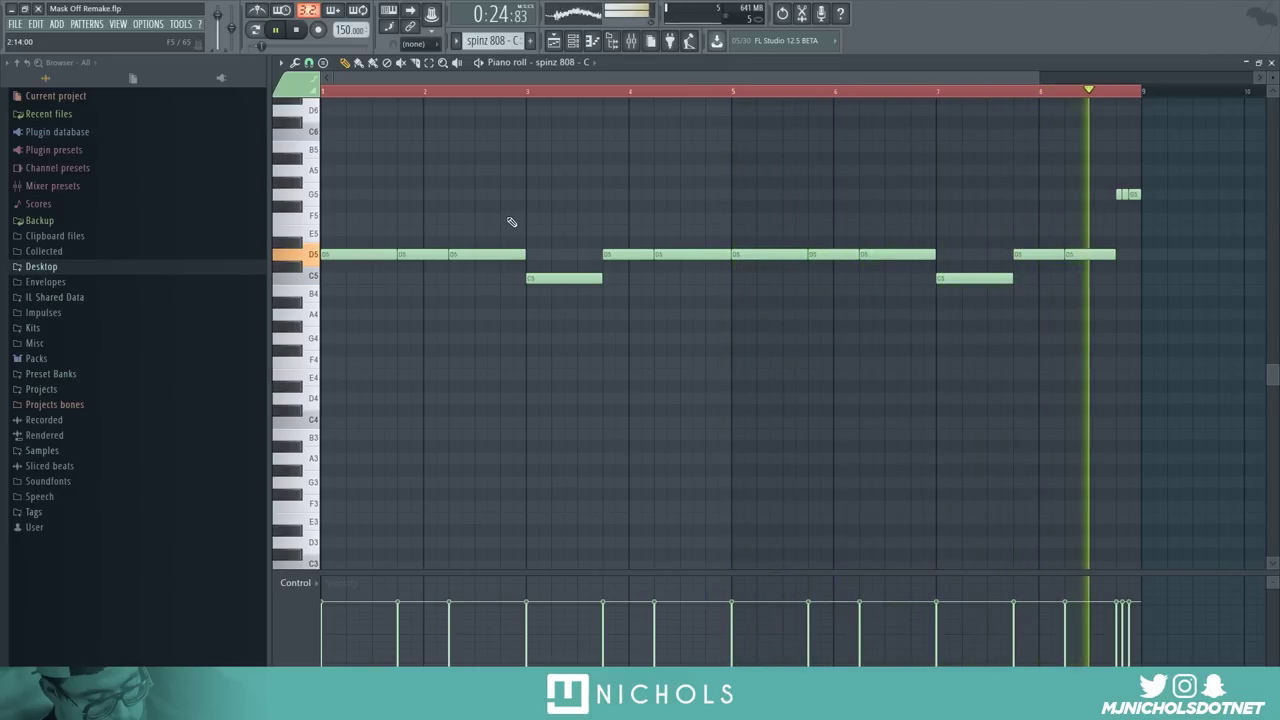
key("space")
key("F5")
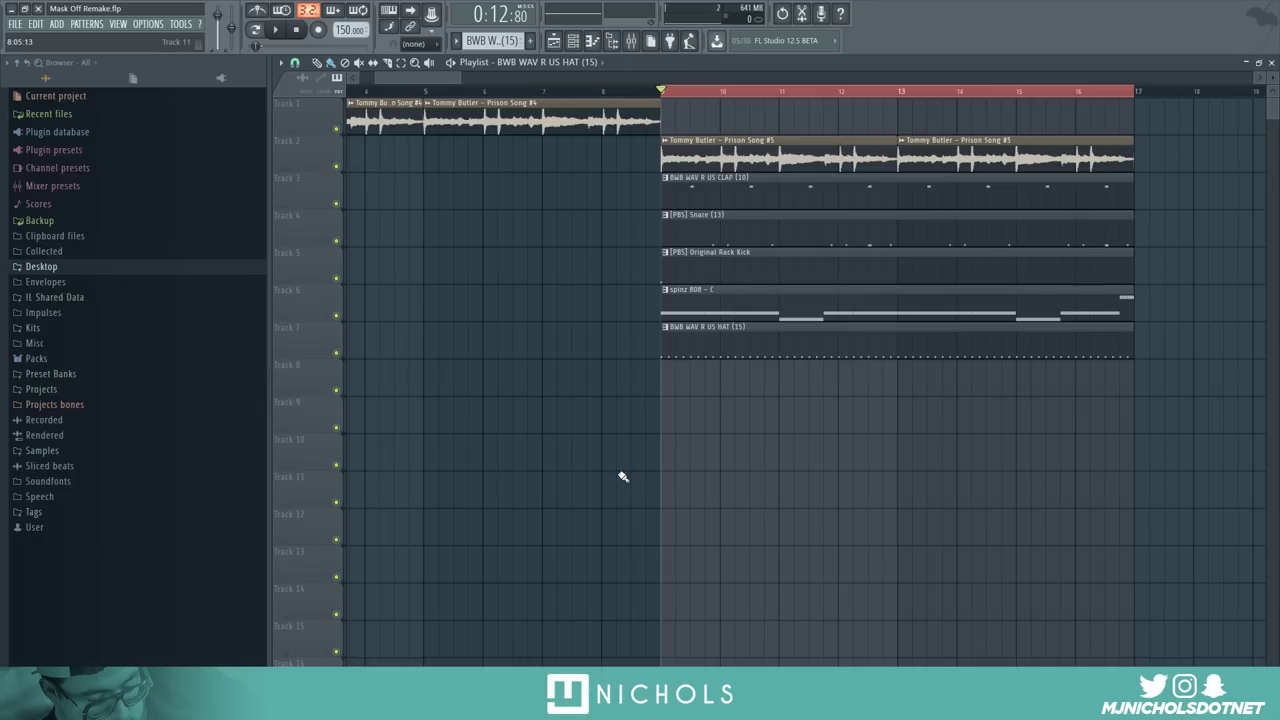
Play the hi-hat pattern in the piano roll, then return to the Playlist
key("F7")
key("space")
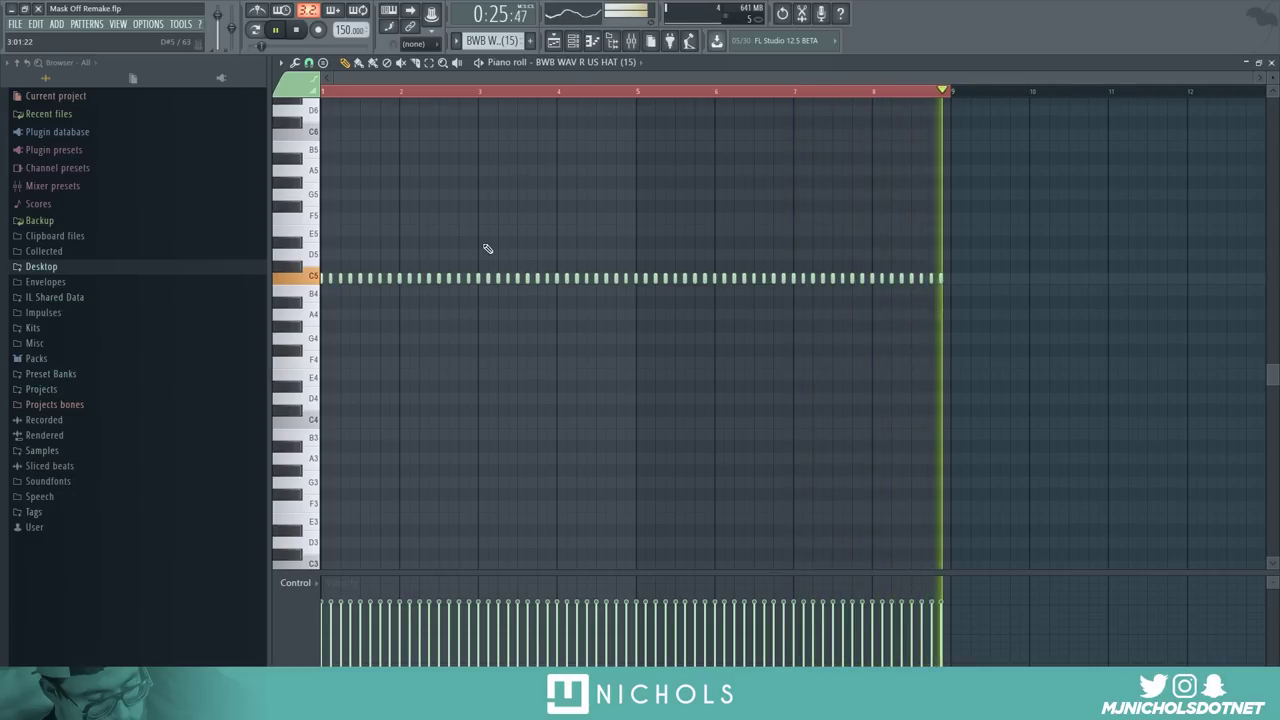
key("space")
key("F5")
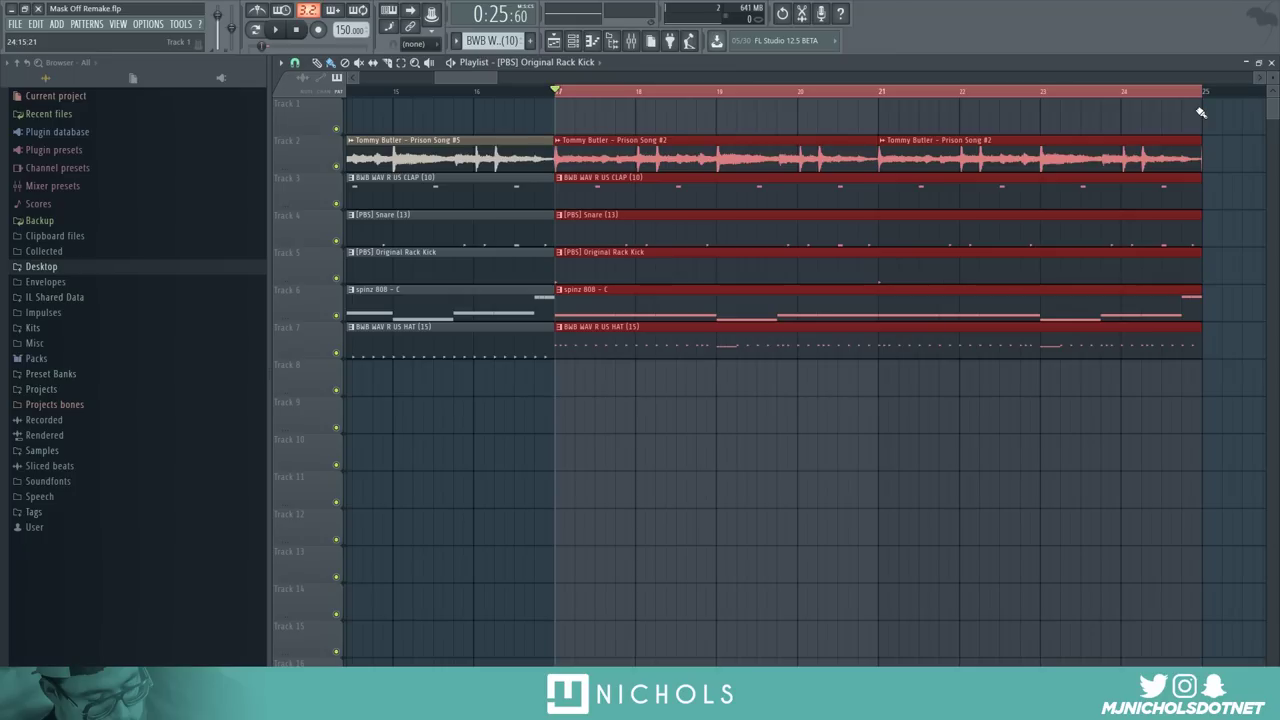
Preview the second section's kick notes, then play the hi-hat pattern with its rolls
double_click(714, 269)
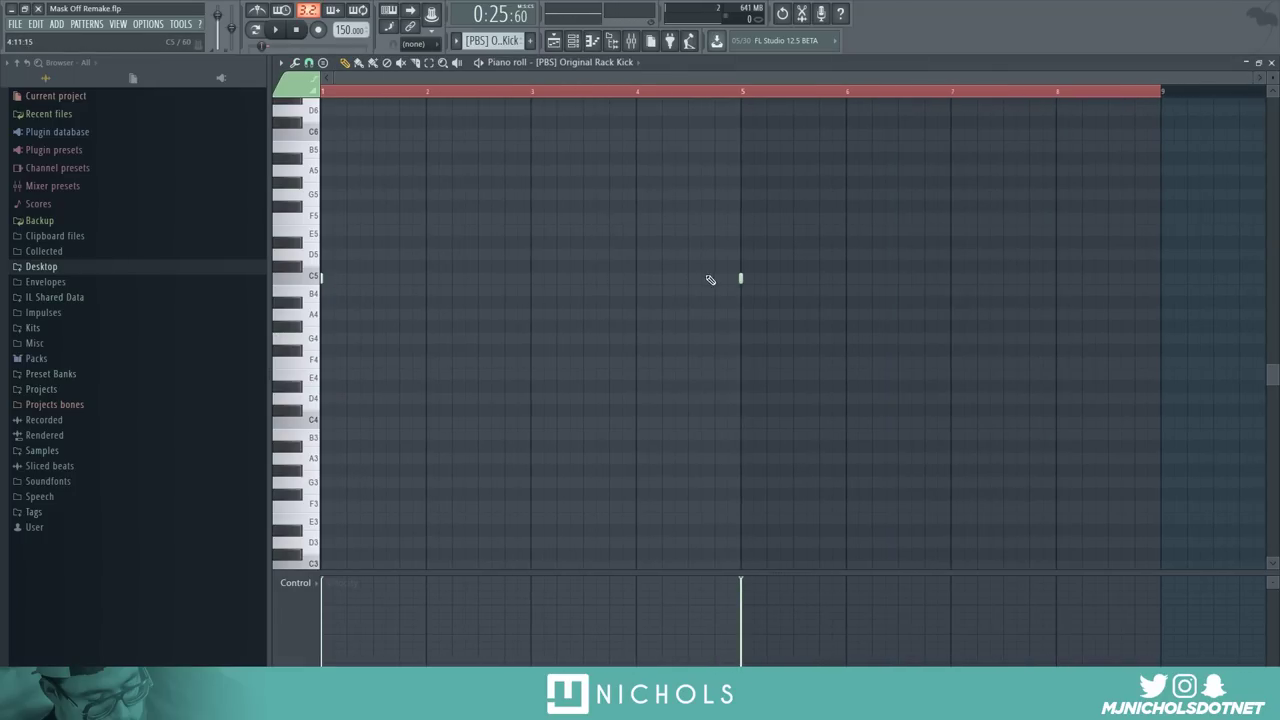
left_click(741, 280)
left_click(322, 279)
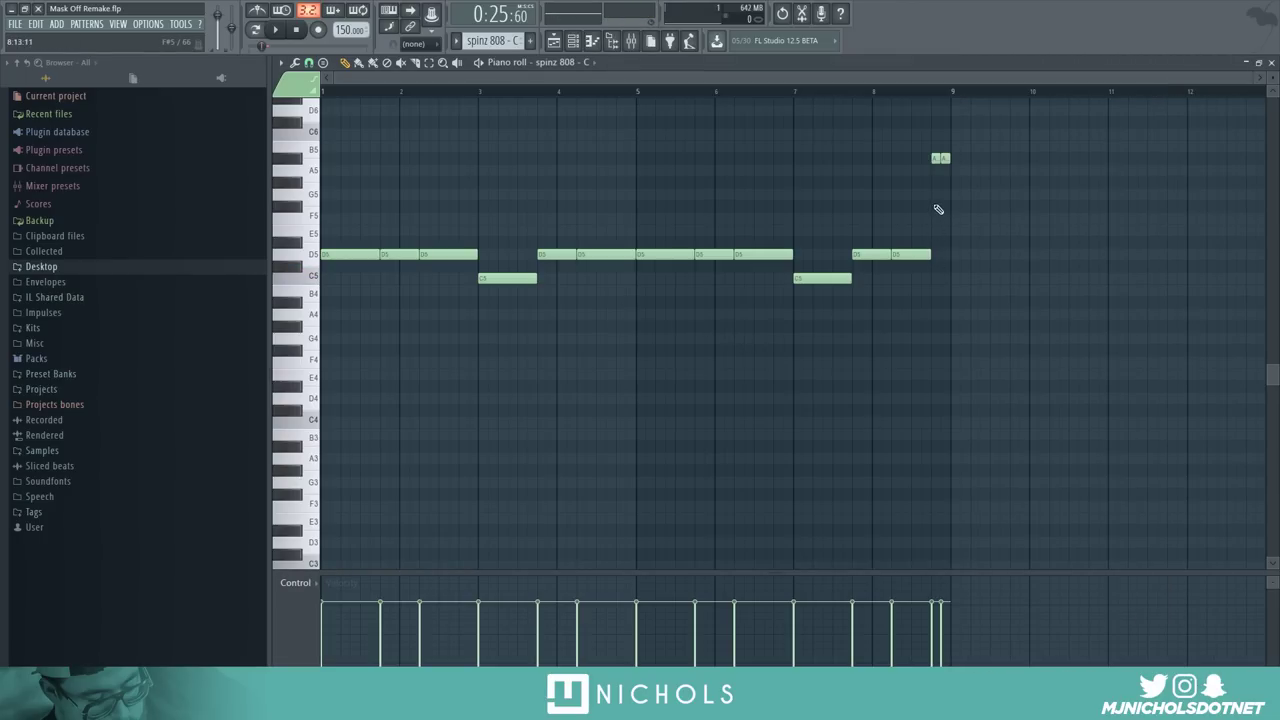
key("Down")
key("Down")
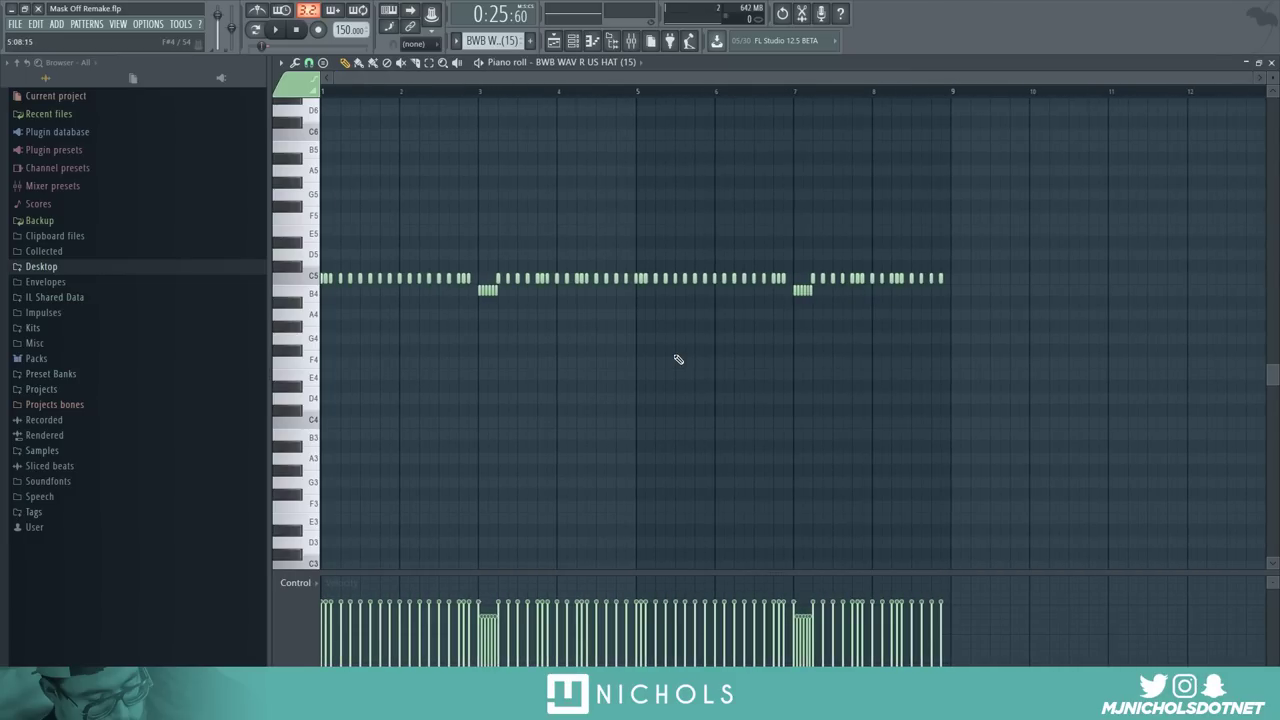
key("space")
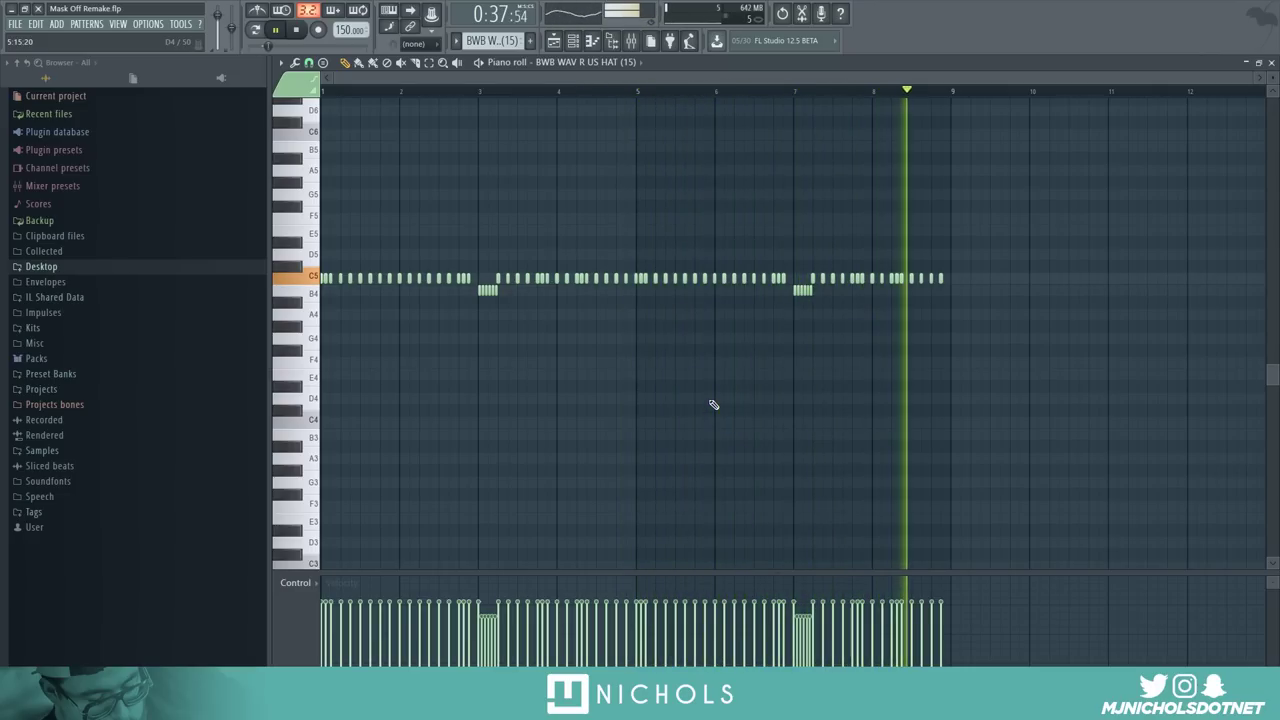
key("space")
key("F5")
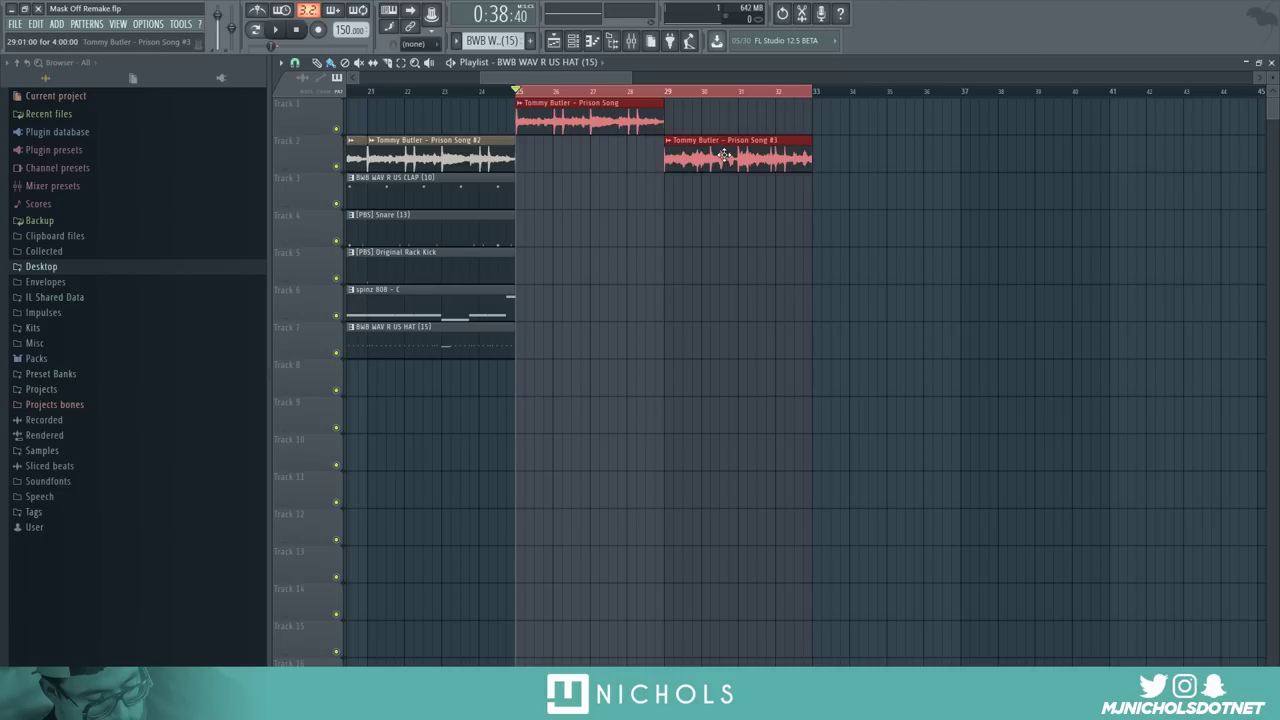
key("space")
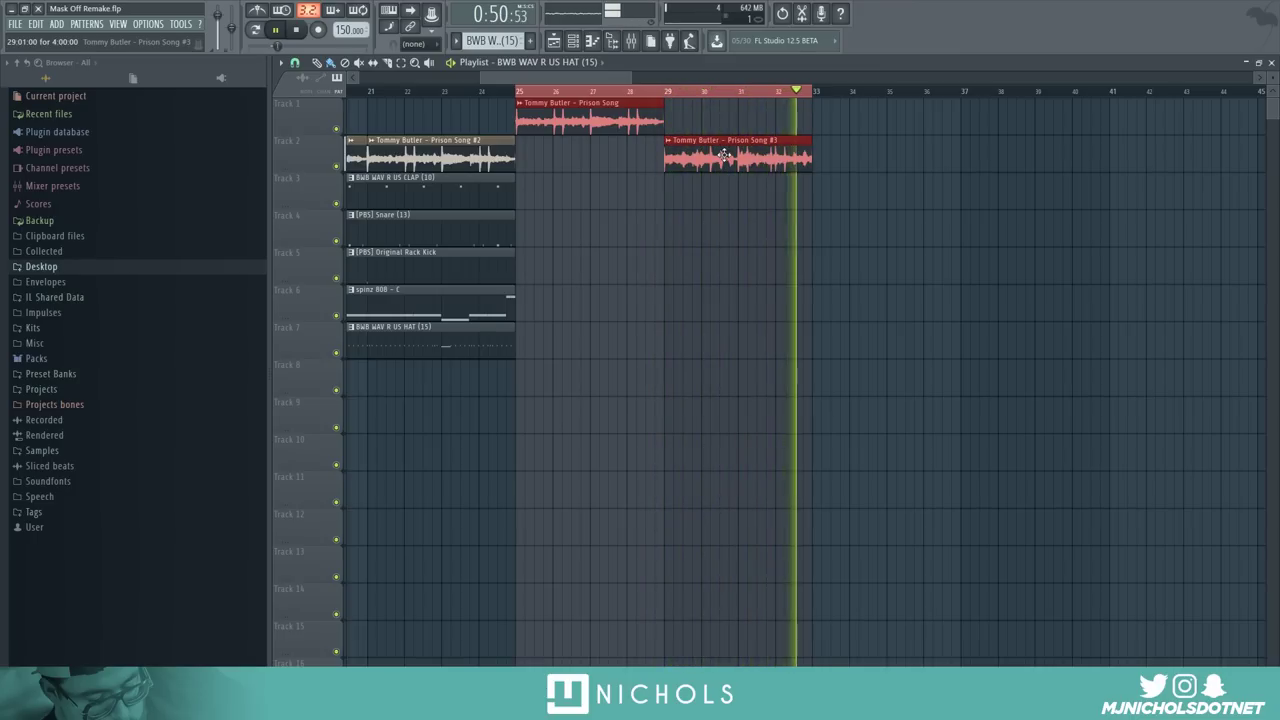
key("space")
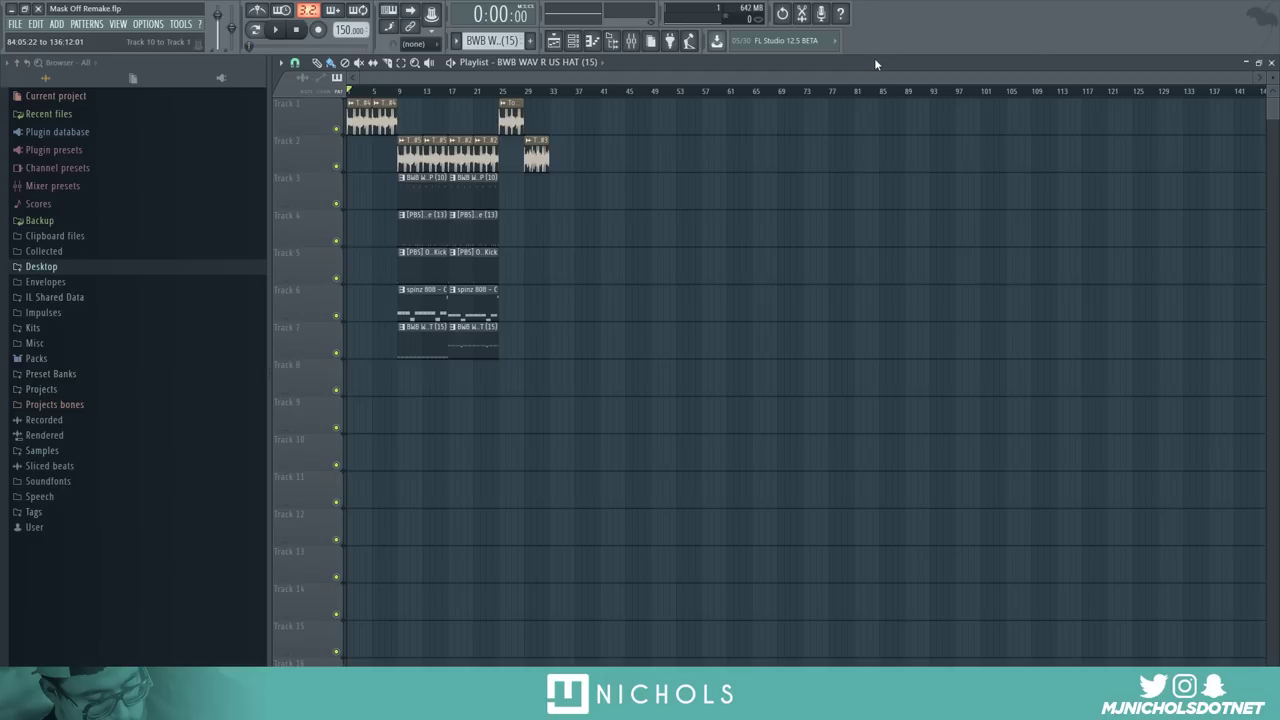